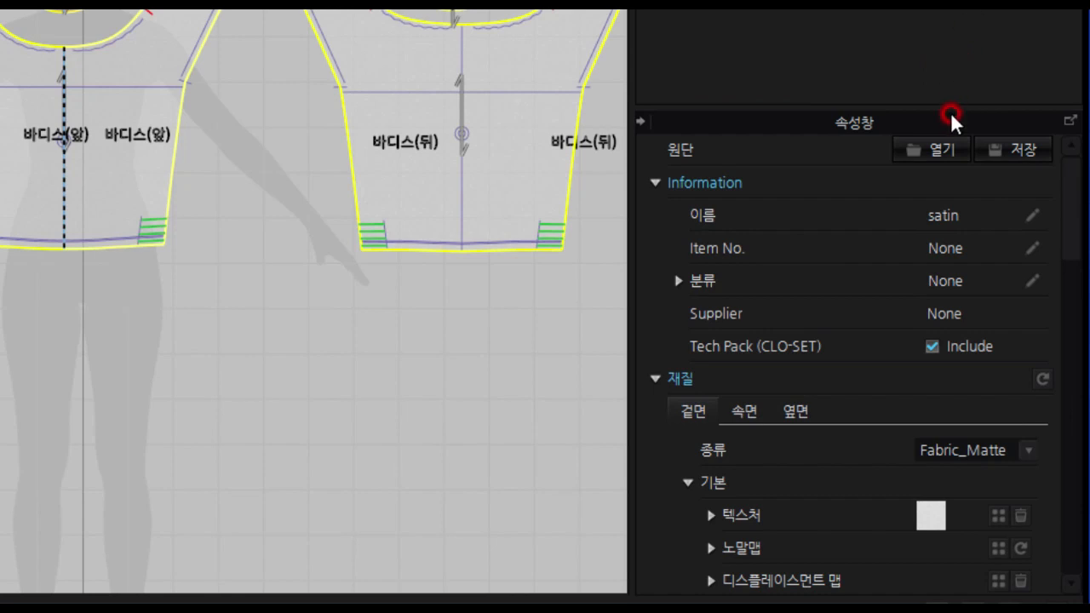
# Enlarge the property editor in height and width to show more of the satin fabric's properties
pyautogui.moveTo(950, 107); pyautogui.dragTo(963, 12)
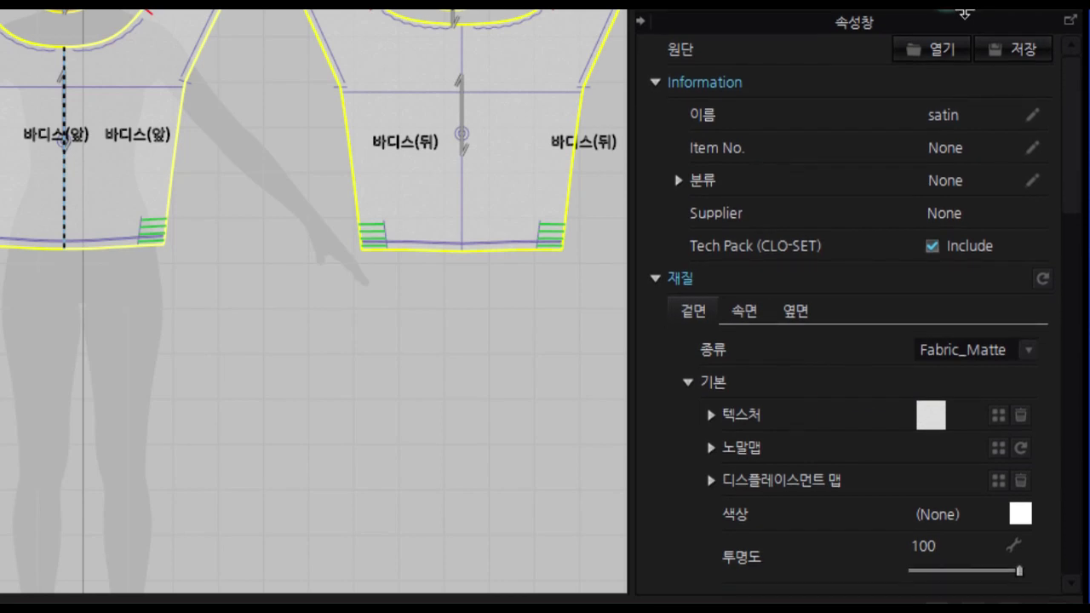
pyautogui.moveTo(635, 210); pyautogui.dragTo(601, 217)
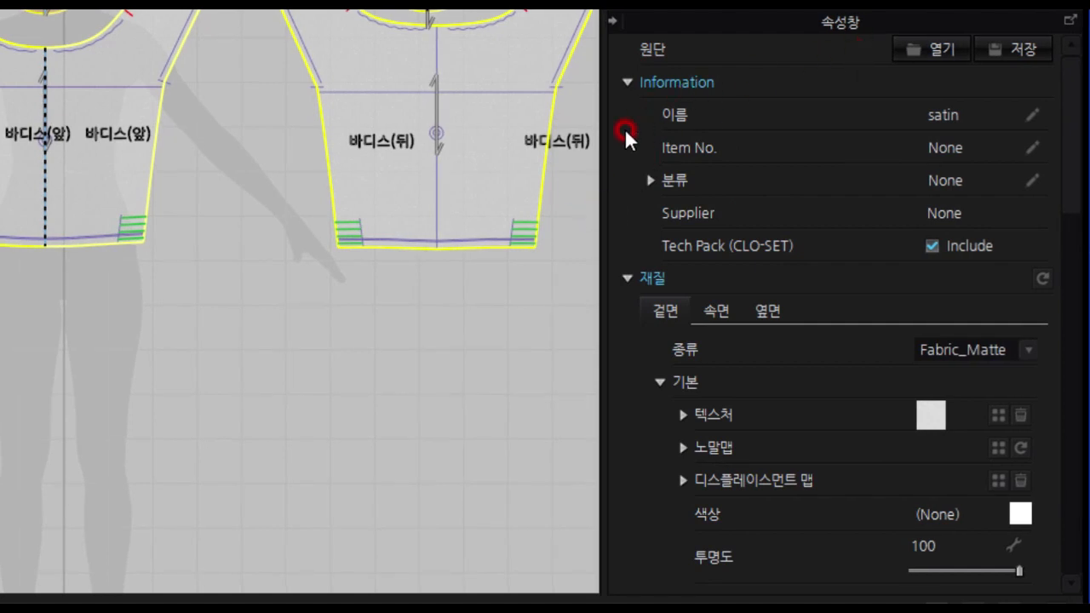
pyautogui.moveTo(600, 180); pyautogui.dragTo(550, 200)
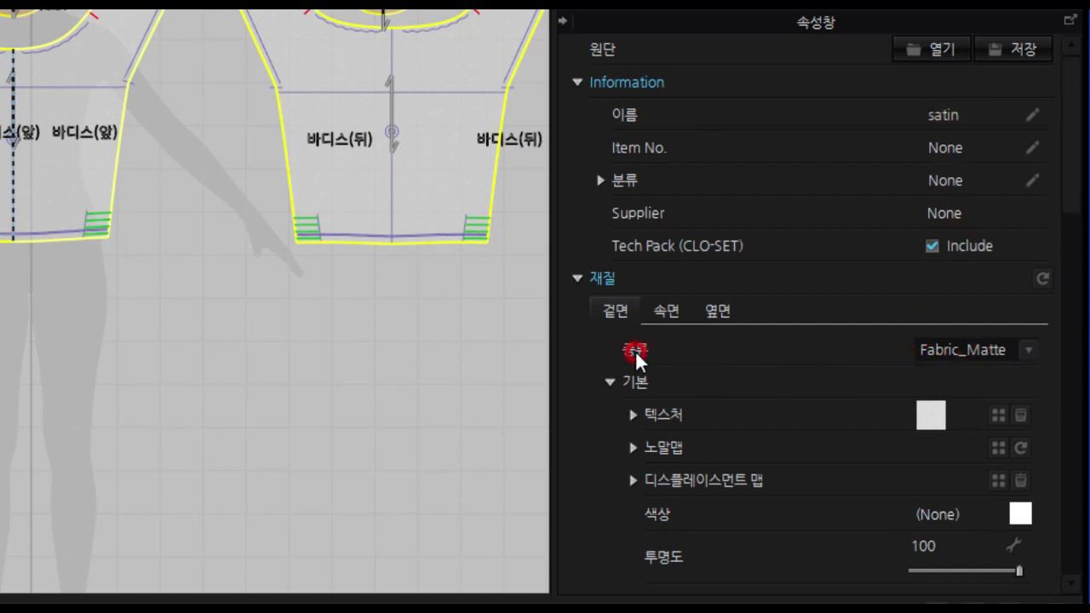
# Review the satin fabric's material type options and the image browser for its texture, without choosing anything
pyautogui.click(1024, 353)
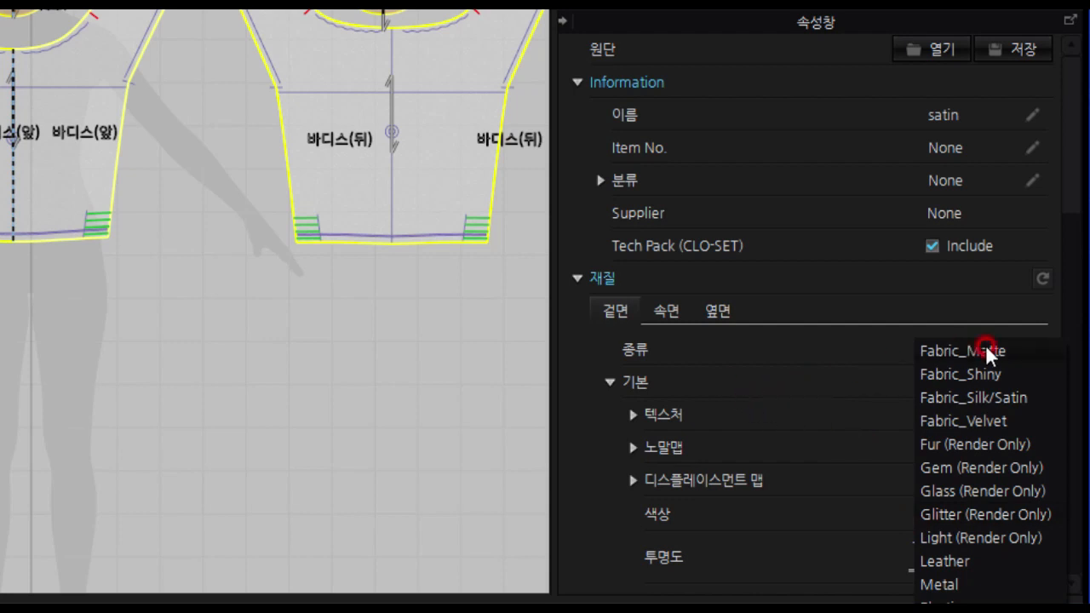
pyautogui.click(769, 350)
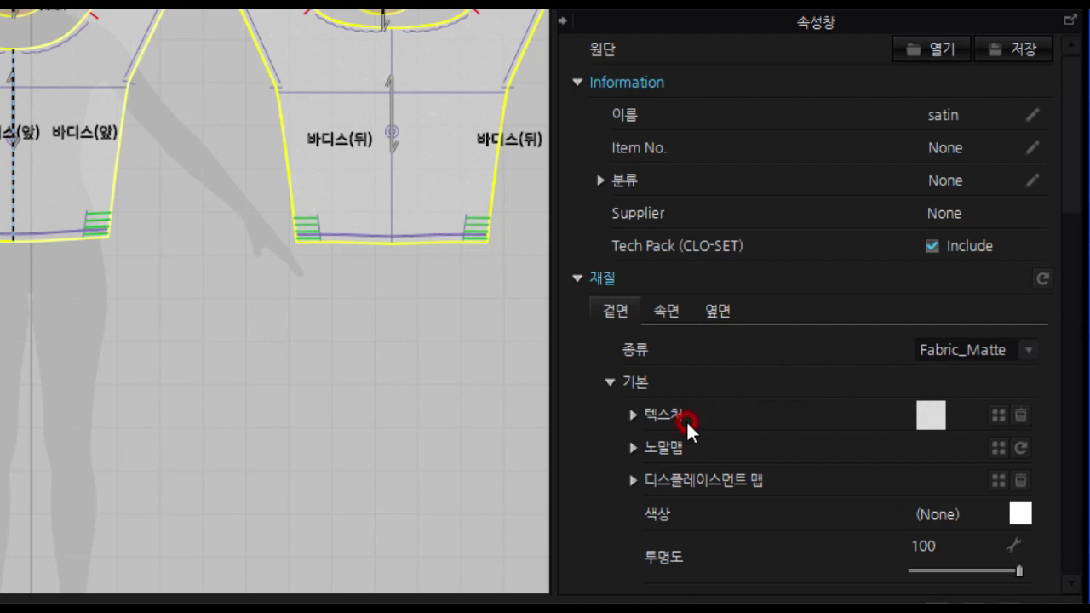
pyautogui.click(998, 418)
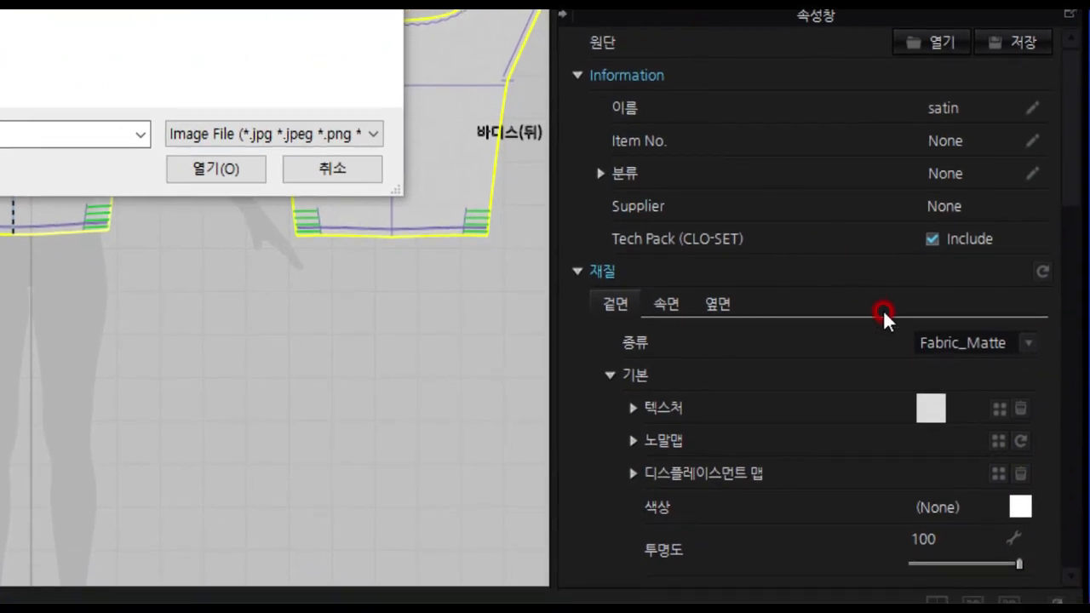
pyautogui.click(994, 405)
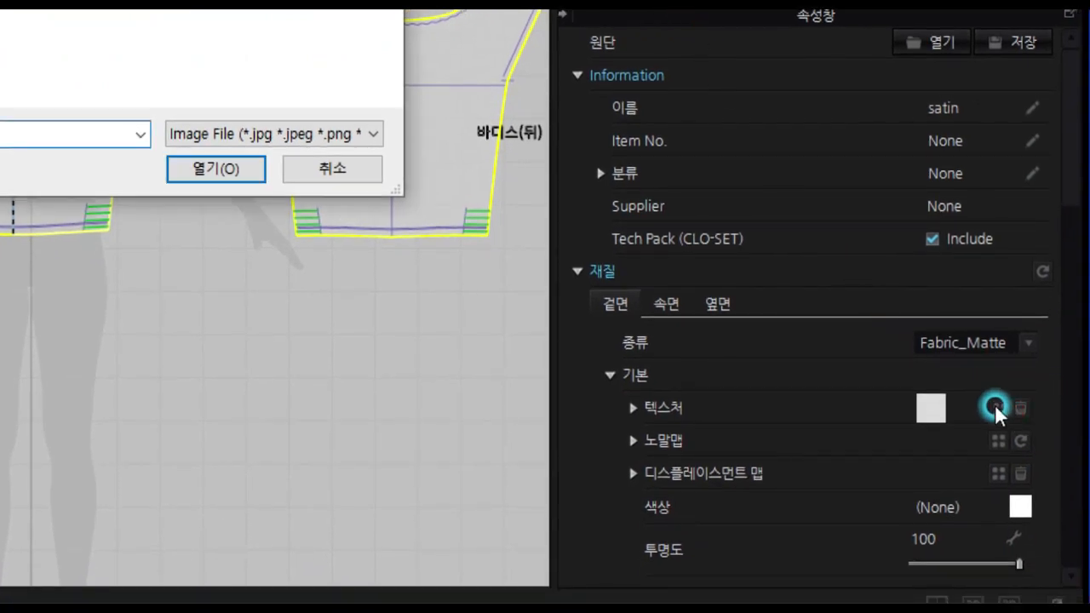
pyautogui.click(331, 167)
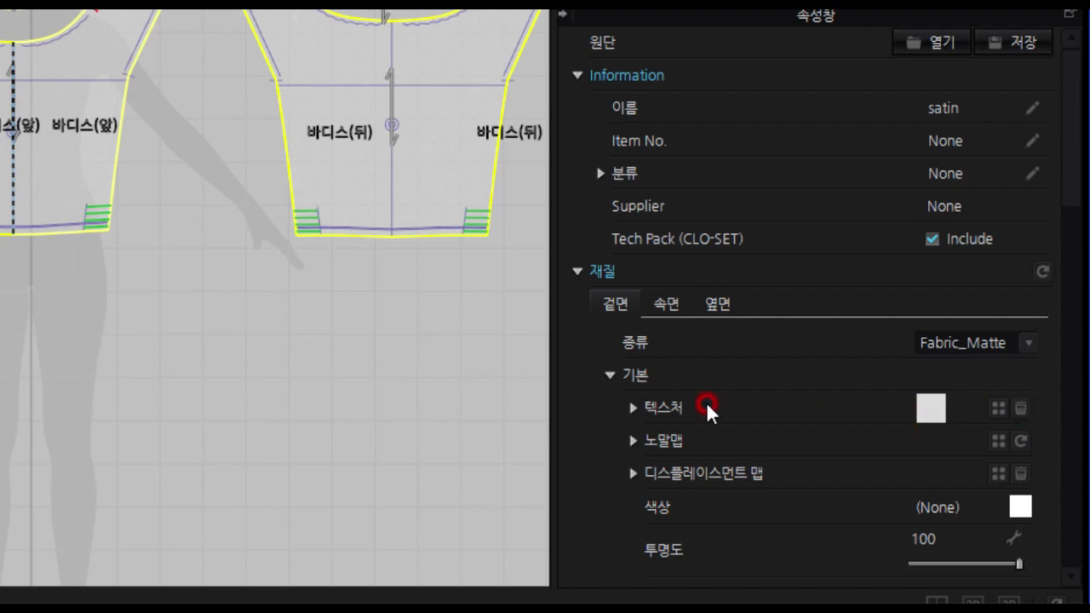
# Enable texture color removal (텍스처 색상 제거) for the satin fabric and set its shadow intensity to 0
pyautogui.click(630, 409)
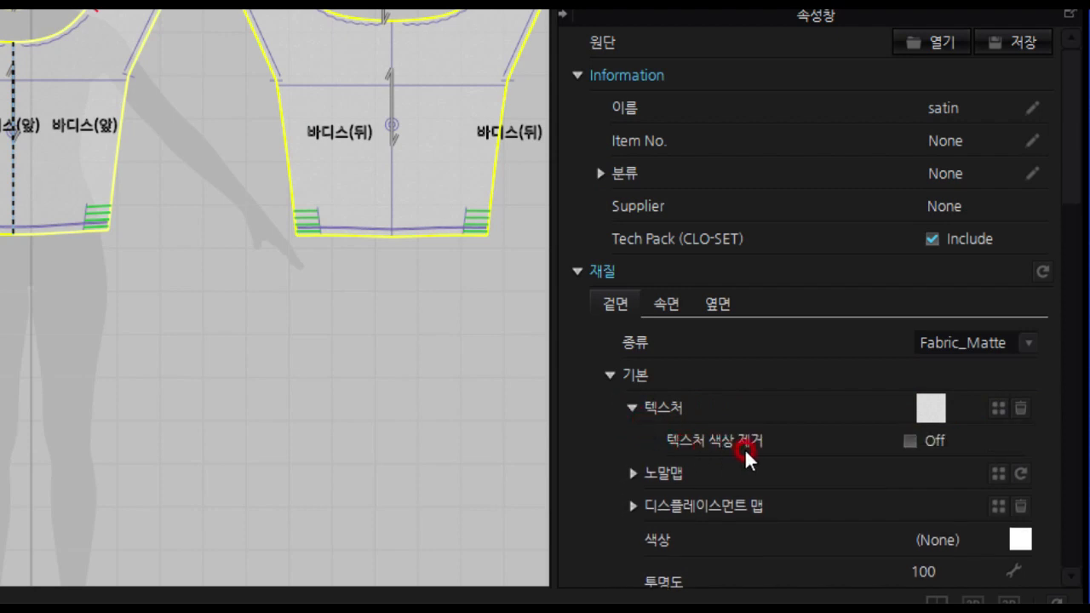
pyautogui.click(906, 444)
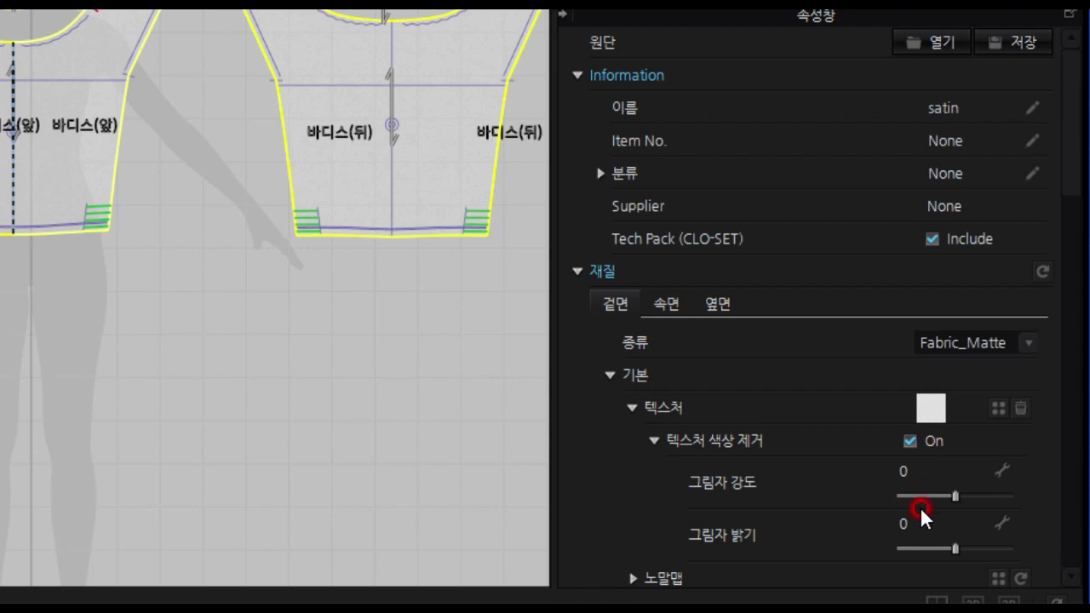
pyautogui.moveTo(953, 495); pyautogui.dragTo(933, 504)
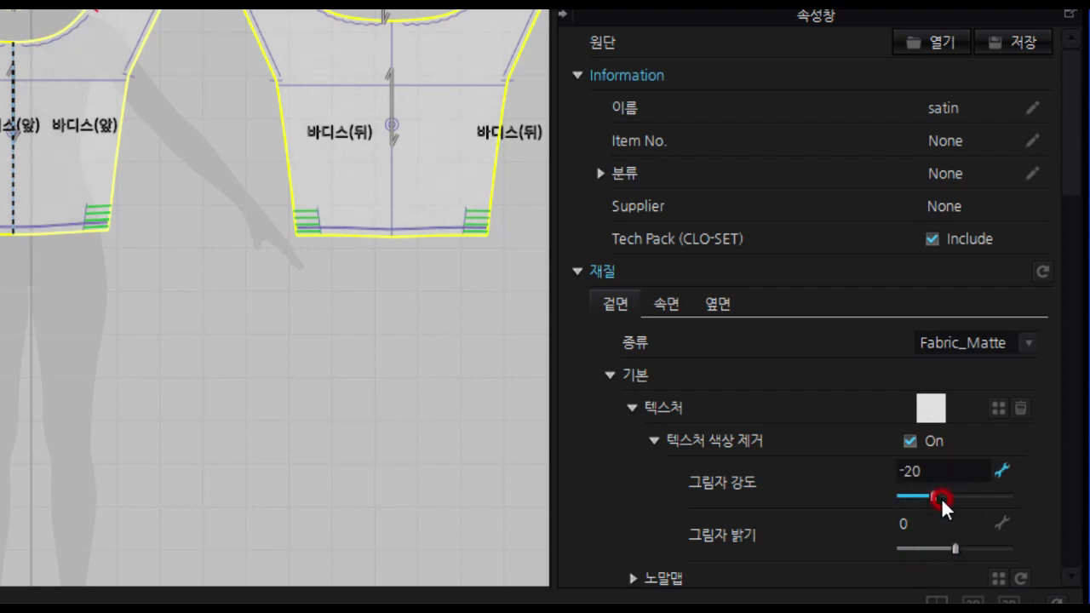
pyautogui.moveTo(956, 511); pyautogui.dragTo(971, 507)
pyautogui.doubleClick(948, 470)
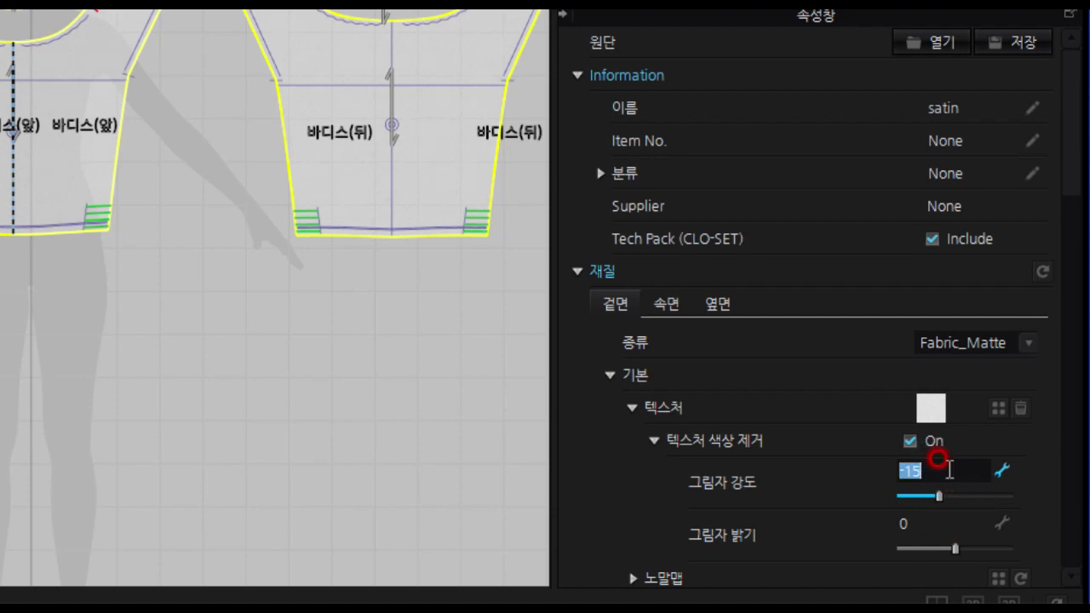
pyautogui.write('0')
pyautogui.click(938, 496)
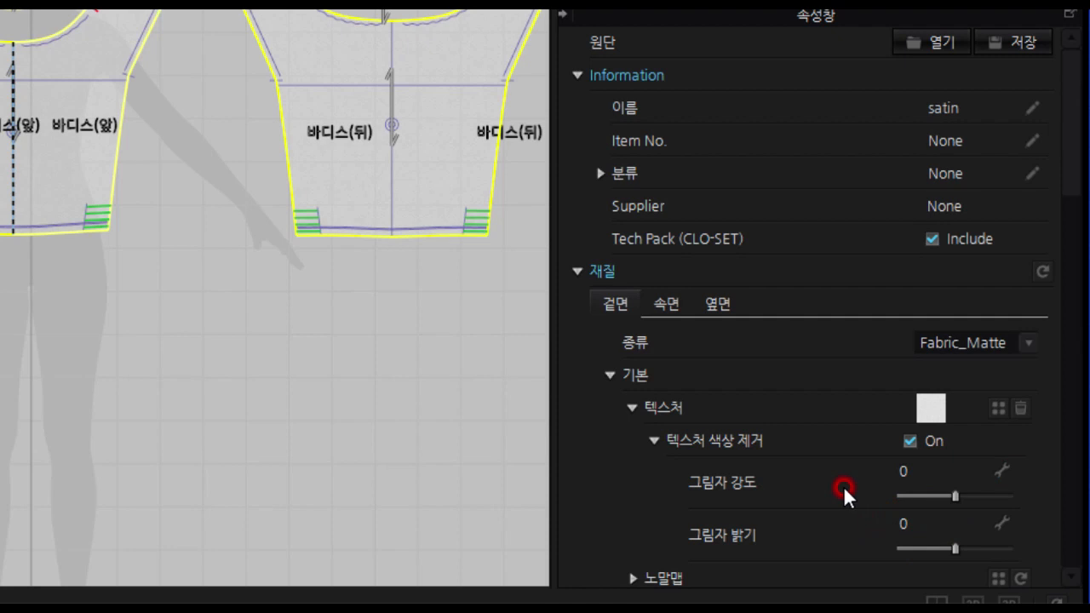
# Load Cotton_14_Wale_Corduroy_NRM as the satin fabric's normal map
pyautogui.scroll(-3, 883, 378)
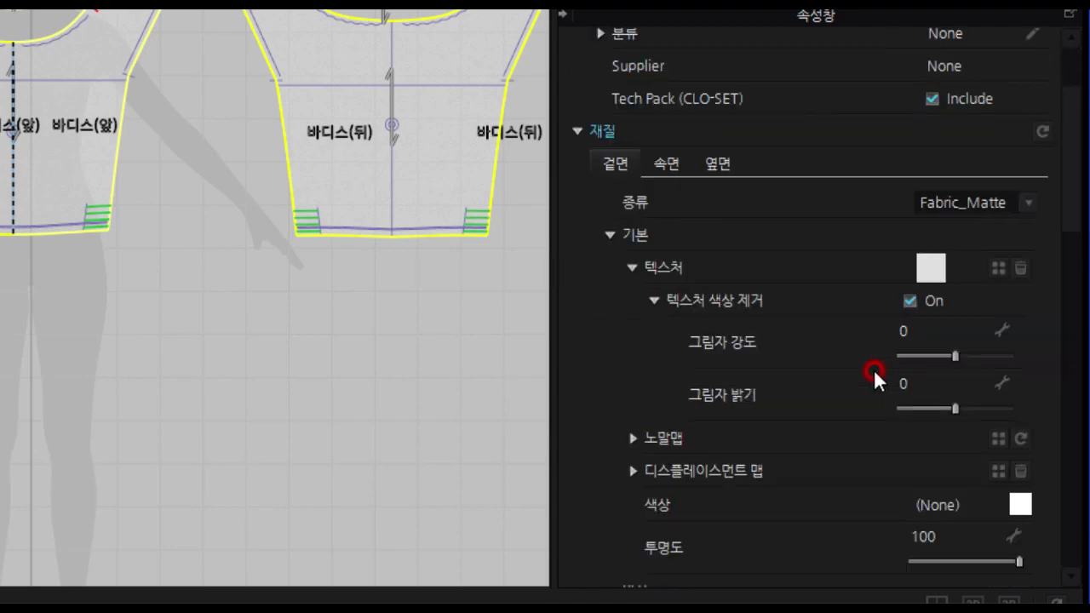
pyautogui.scroll(-5, 874, 375)
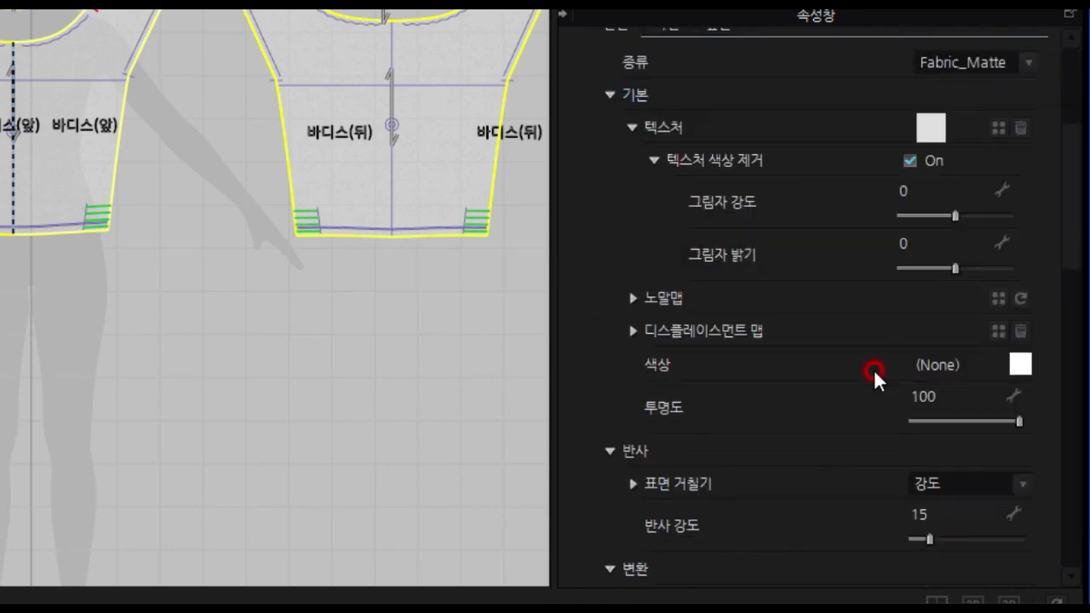
pyautogui.scroll(-2, 873, 368)
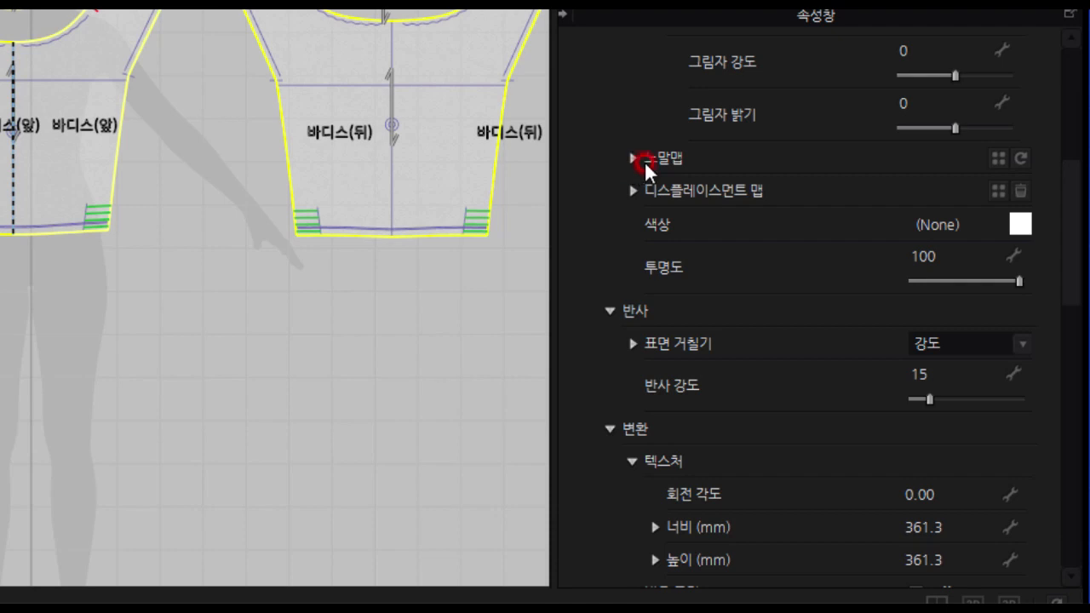
pyautogui.click(996, 162)
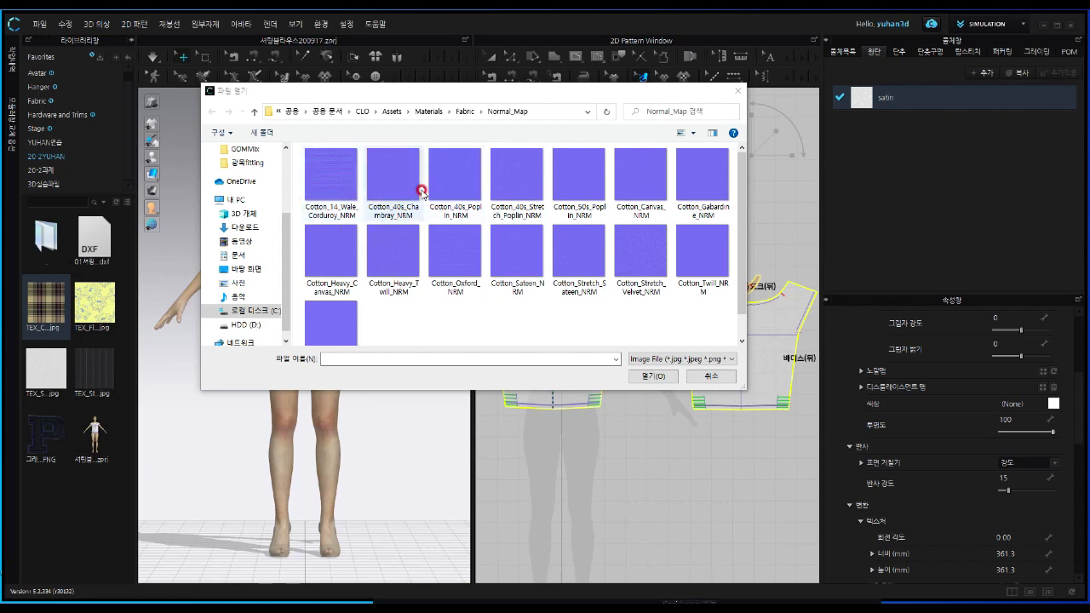
pyautogui.doubleClick(340, 191)
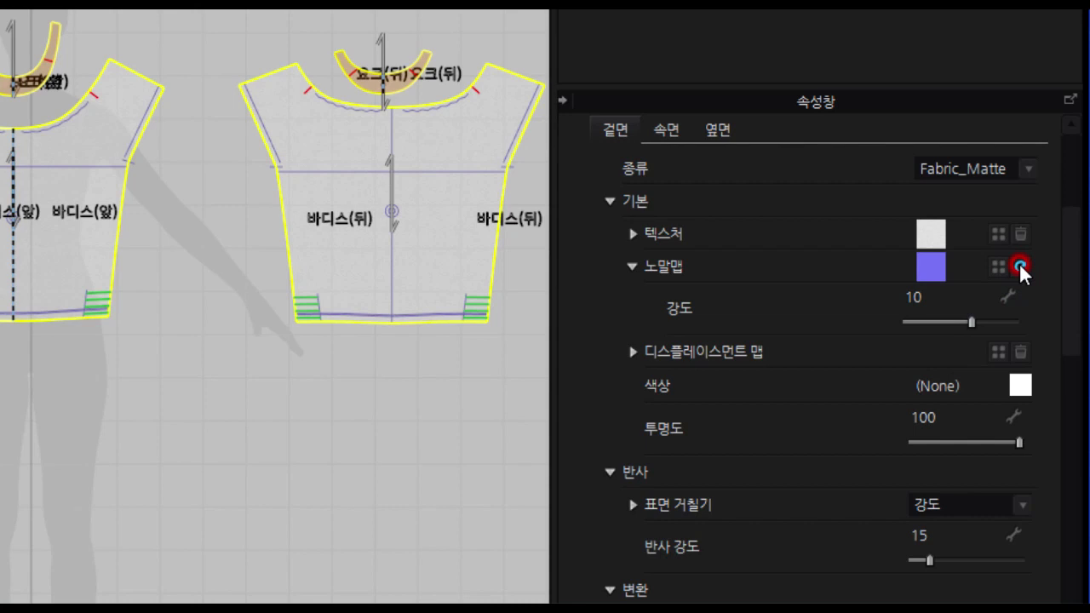
# Reset the satin fabric's normal map to remove the corduroy image
pyautogui.click(1020, 263)
pyautogui.click(900, 312)
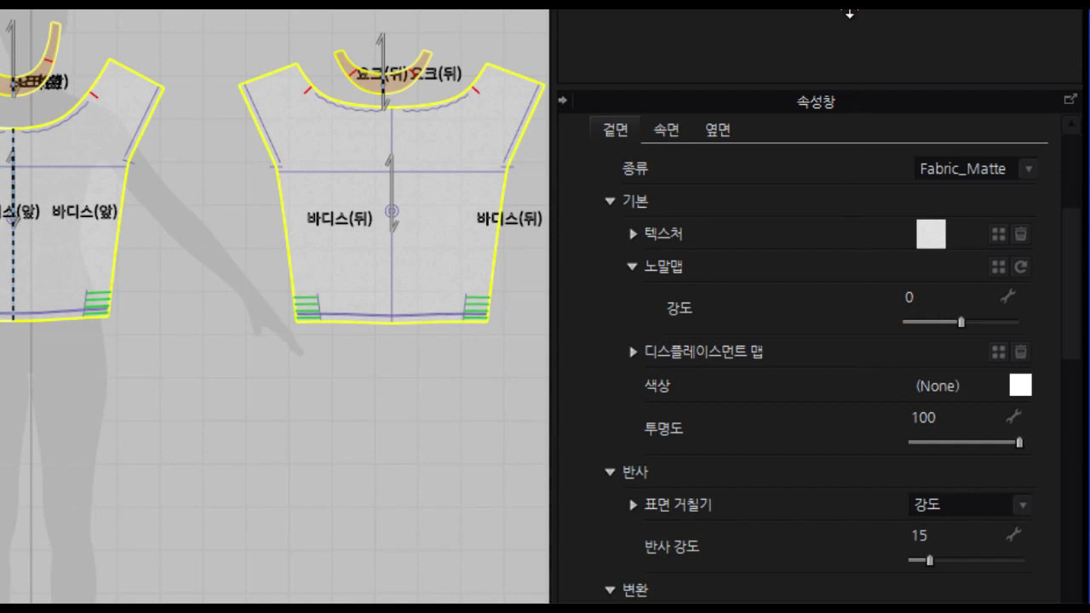
pyautogui.click(863, 29)
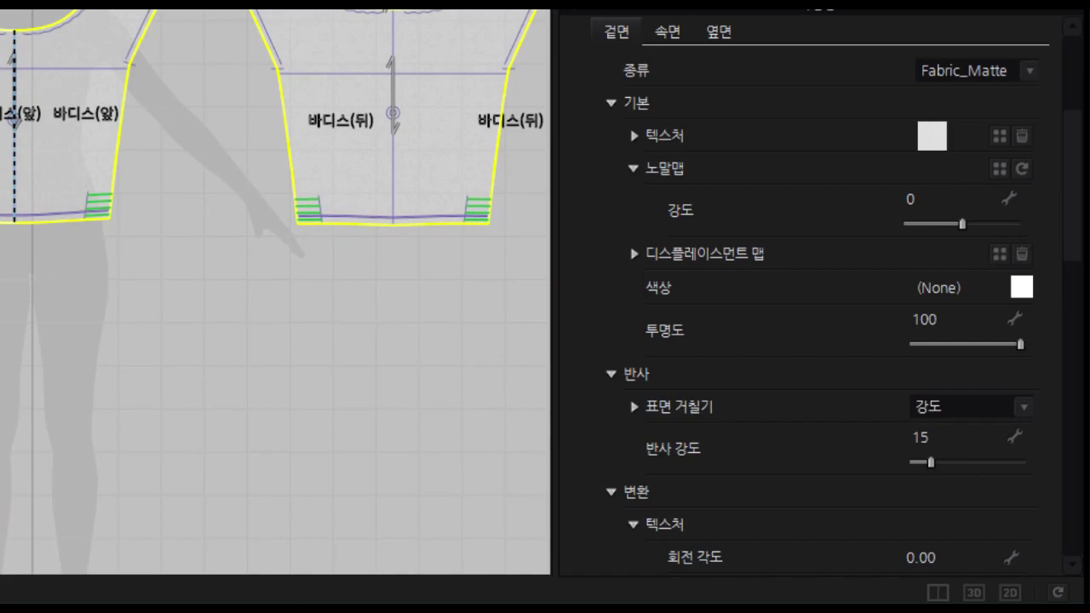
pyautogui.click(726, 260)
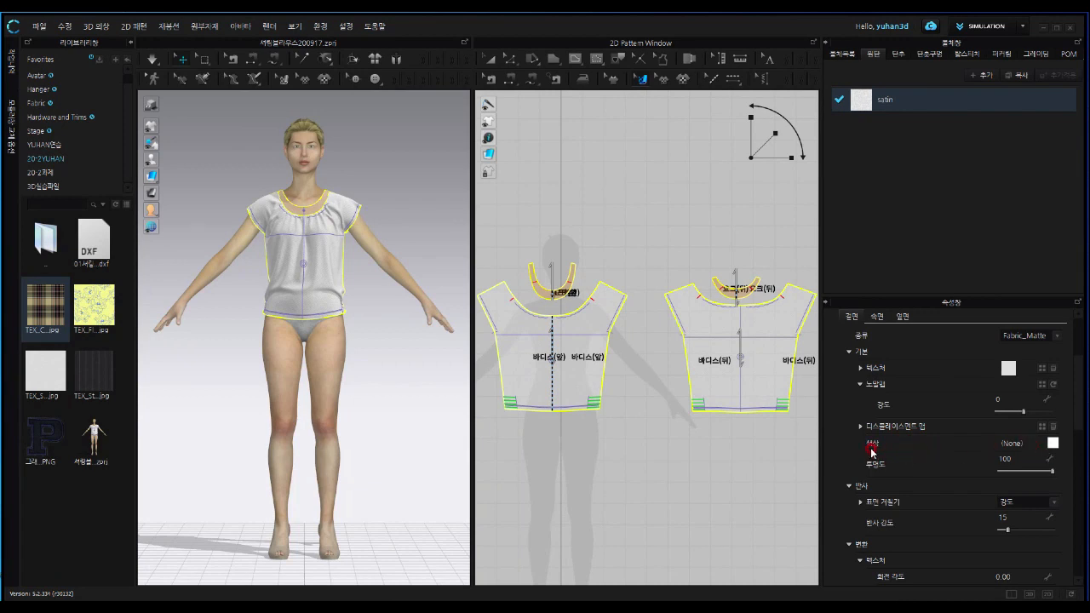
# Try dark red A42020 as the satin fabric's color and cancel the color choice
pyautogui.click(1053, 443)
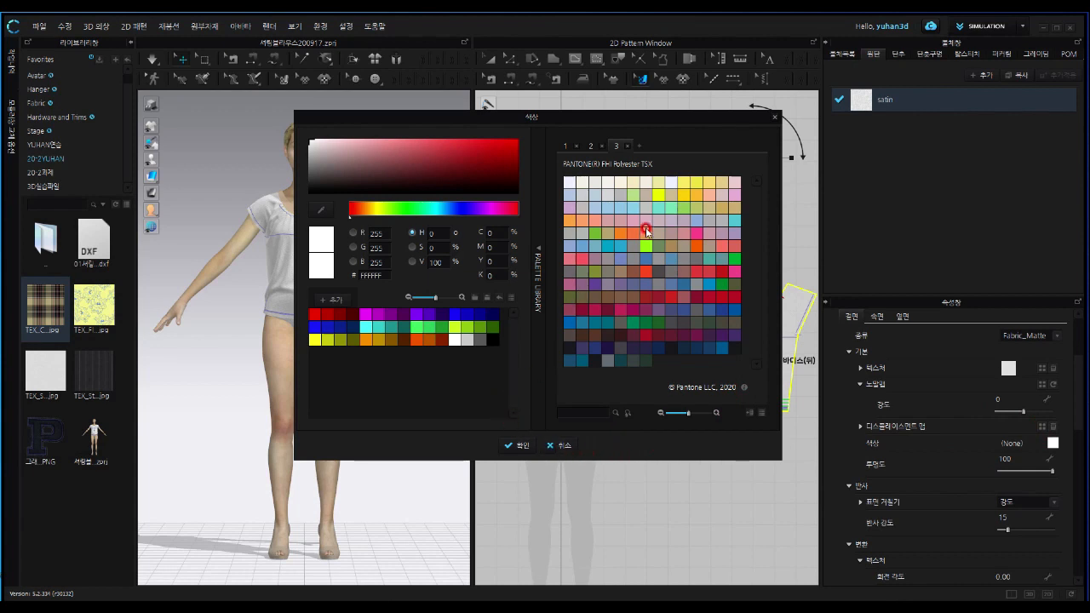
pyautogui.click(477, 160)
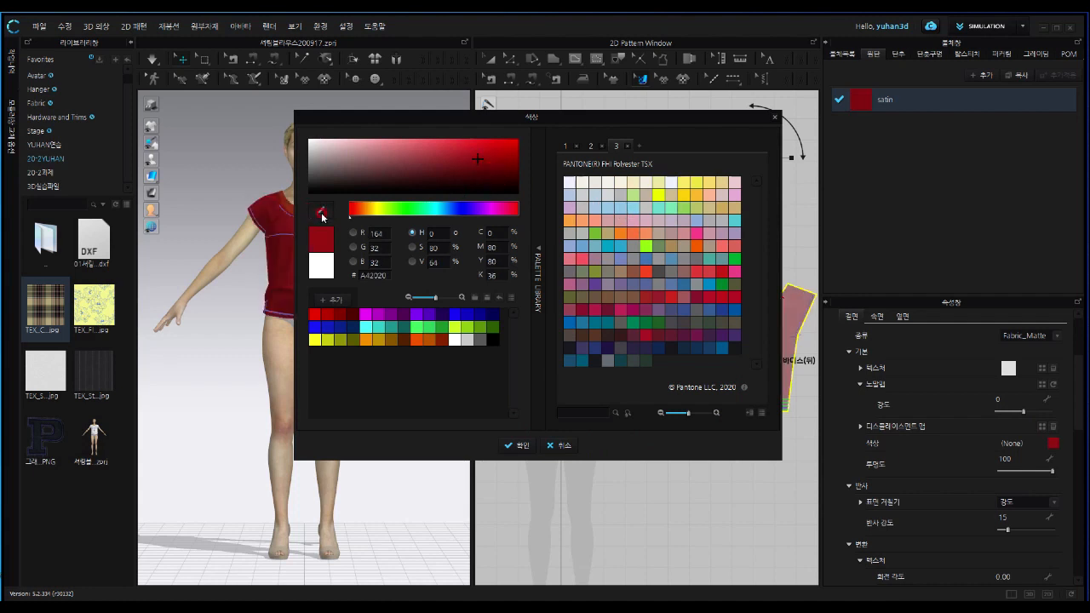
pyautogui.click(322, 214)
pyautogui.click(564, 448)
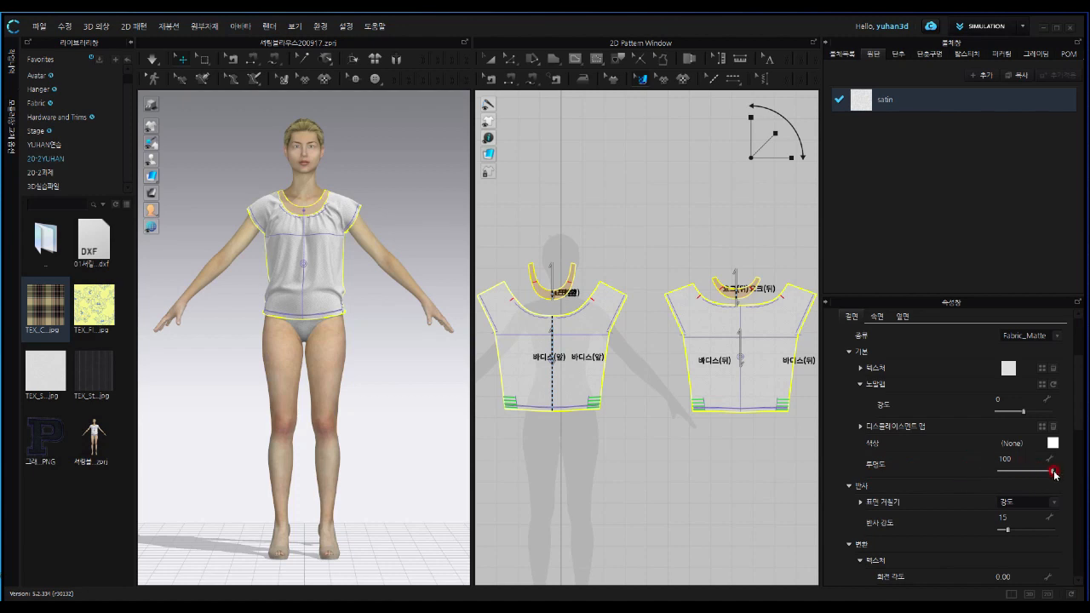
# Try the satin fabric's opacity at about 43, 100, 0 and 53
pyautogui.moveTo(1054, 471); pyautogui.dragTo(1024, 475)
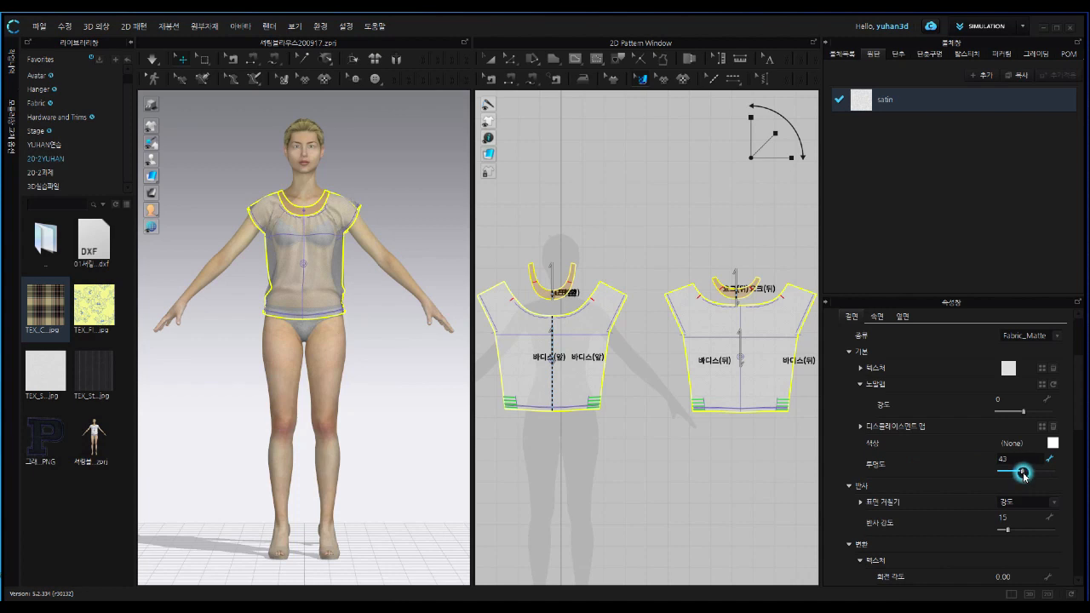
pyautogui.moveTo(1023, 476); pyautogui.dragTo(1064, 465)
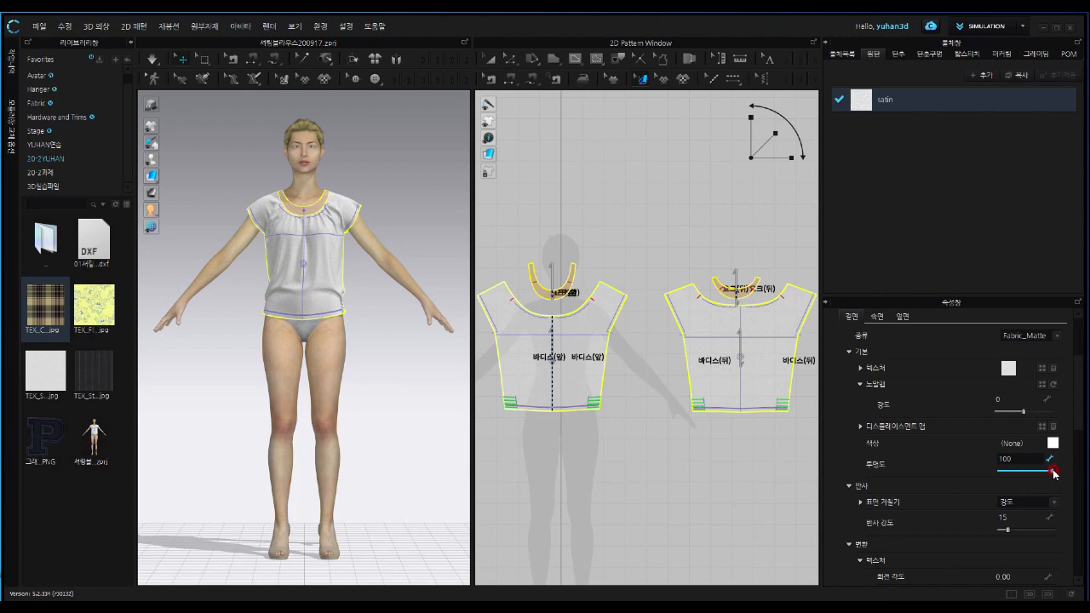
pyautogui.moveTo(1048, 473); pyautogui.dragTo(990, 478)
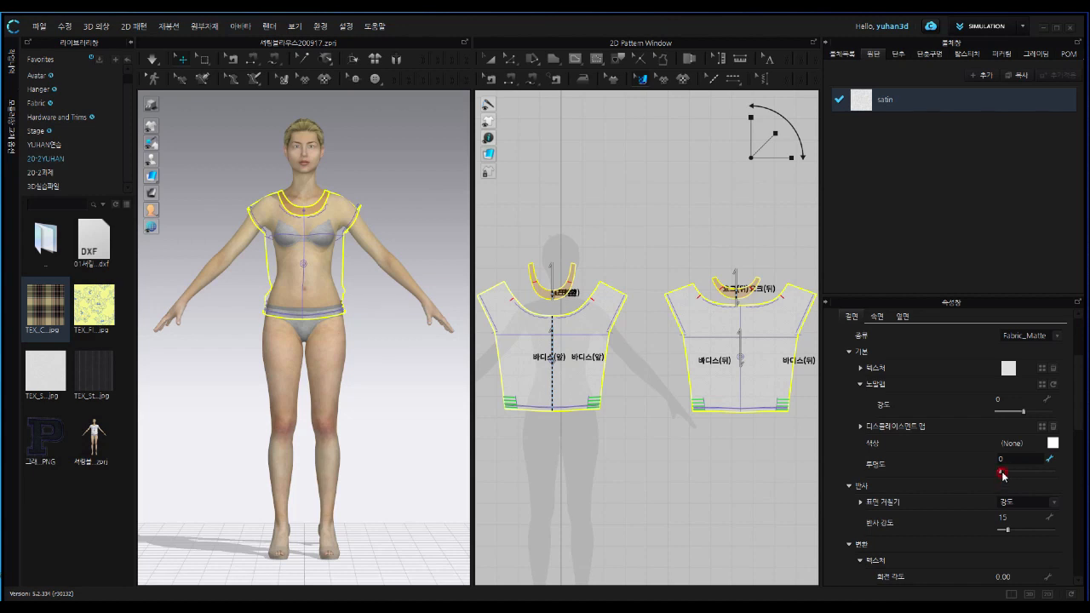
pyautogui.doubleClick(1003, 457)
pyautogui.moveTo(1003, 475); pyautogui.dragTo(1027, 478)
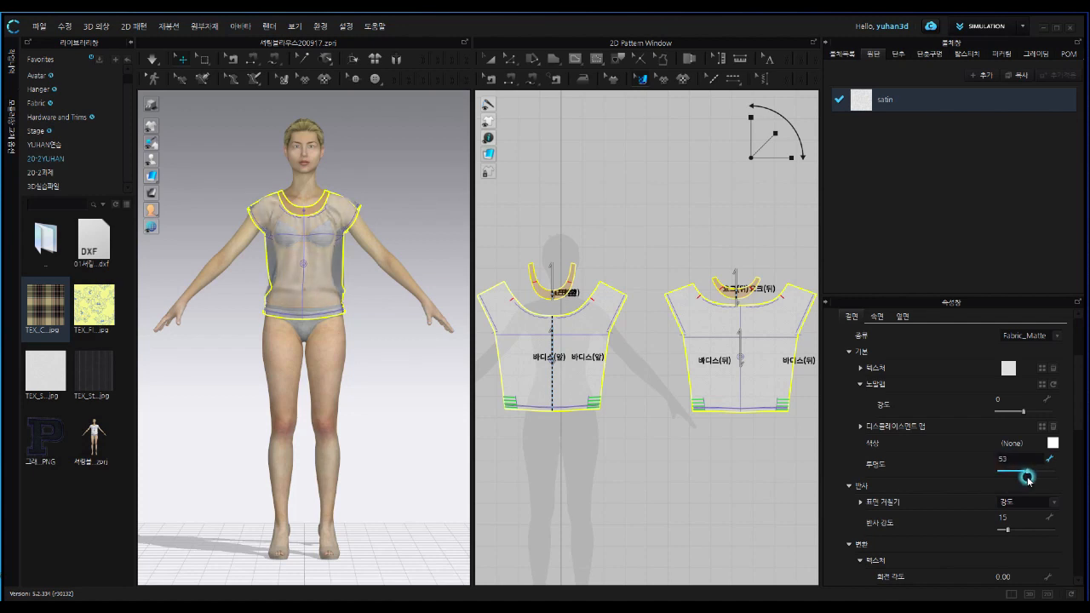
# Set the satin fabric's opacity to 50
pyautogui.click(1006, 458)
pyautogui.doubleClick(1005, 457)
pyautogui.write('50')
pyautogui.press('Return')
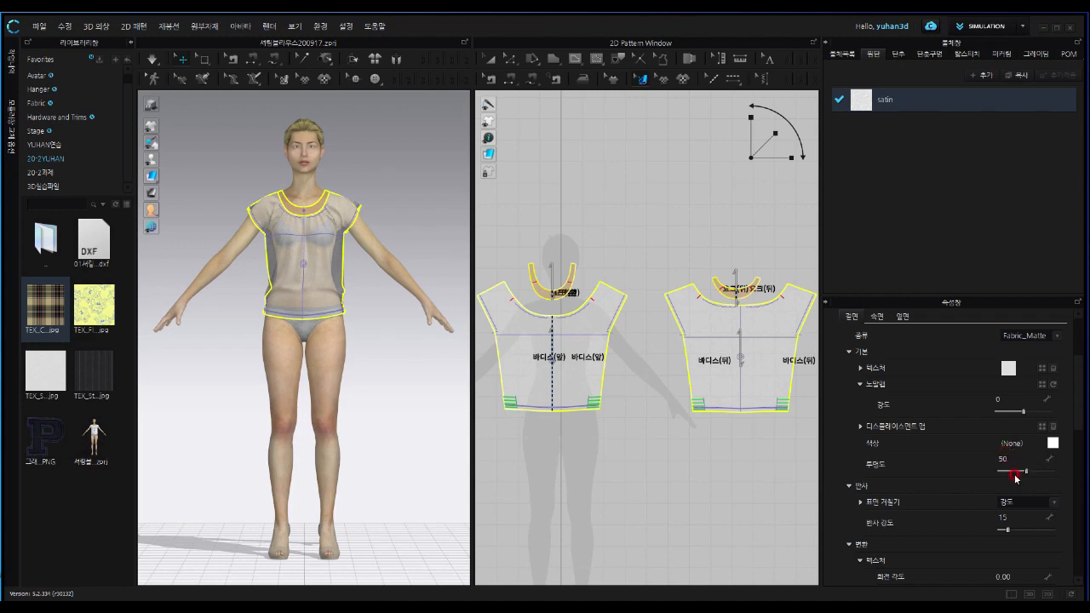
# Set the satin fabric's opacity to 100
pyautogui.click(1009, 459)
pyautogui.write('100')
pyautogui.press('Return')
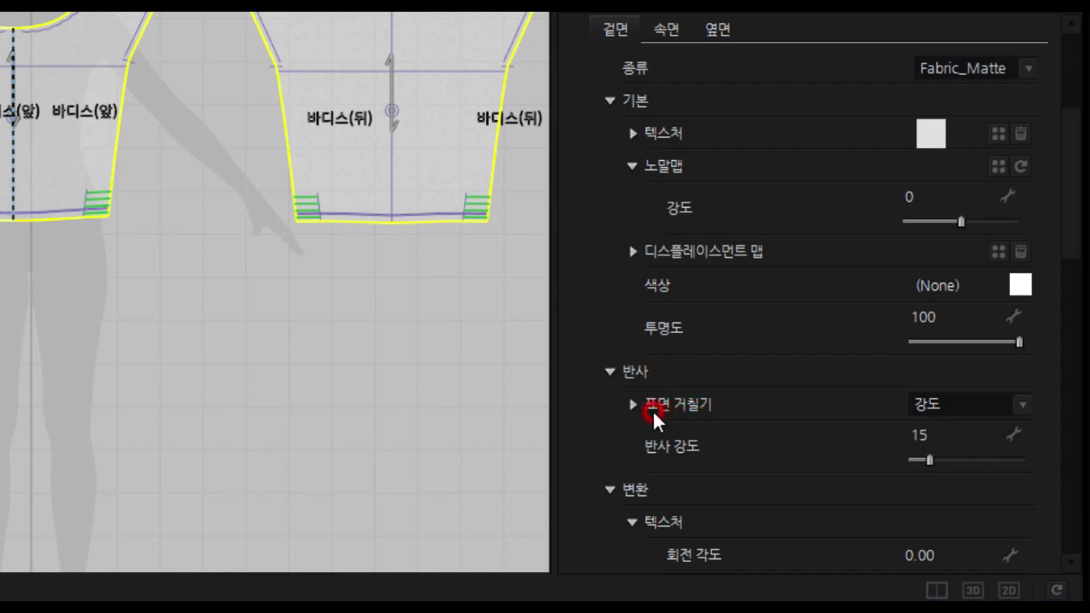
# Switch the fabric's surface roughness type to map (맵) and open the reflection intensity value for editing
pyautogui.click(1025, 404)
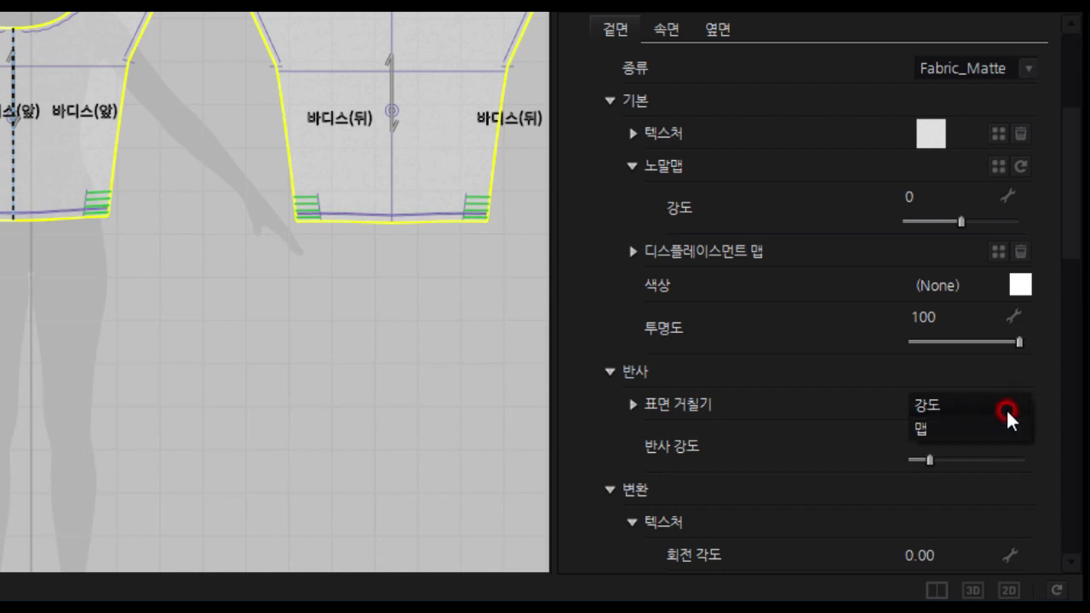
pyautogui.click(967, 429)
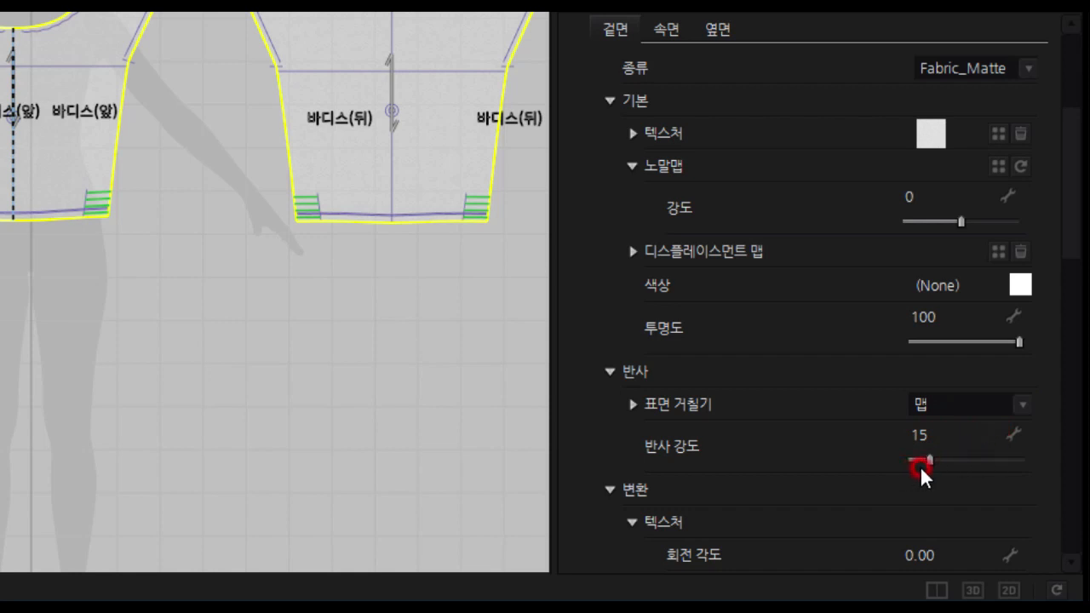
pyautogui.doubleClick(917, 433)
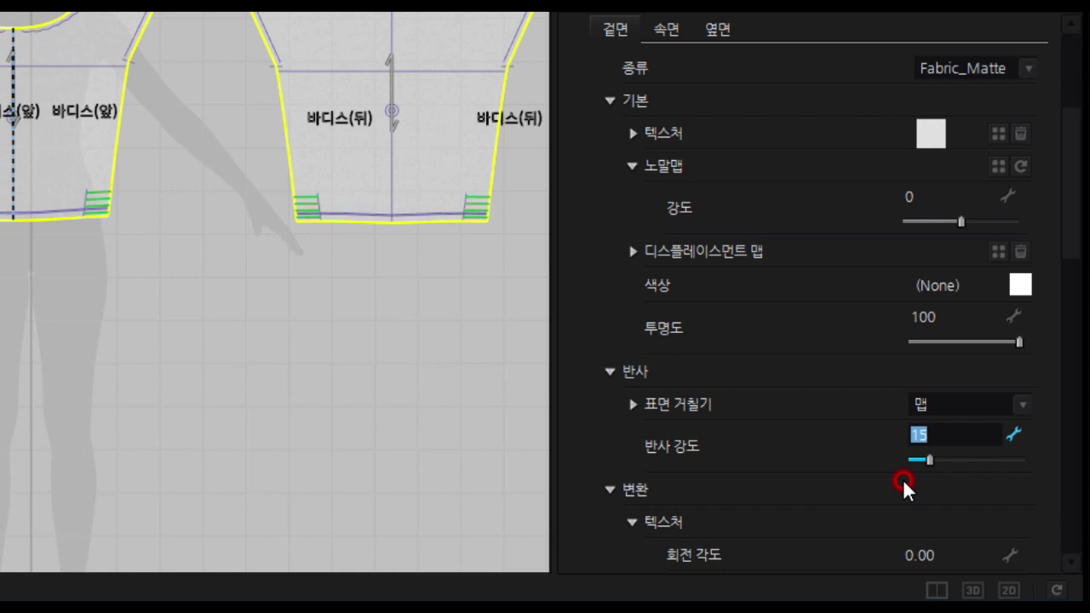
# Turn on the fixed ratio option (비율 고정) for the fabric's texture transformation
pyautogui.click(633, 520)
pyautogui.click(1070, 215)
pyautogui.moveTo(1070, 214); pyautogui.dragTo(1072, 301)
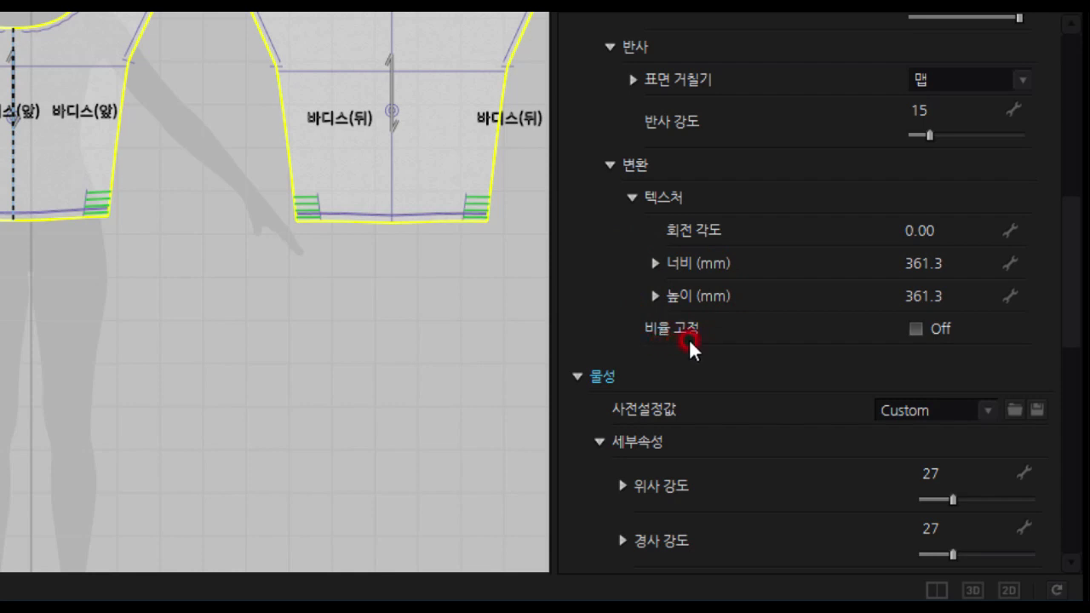
pyautogui.click(912, 328)
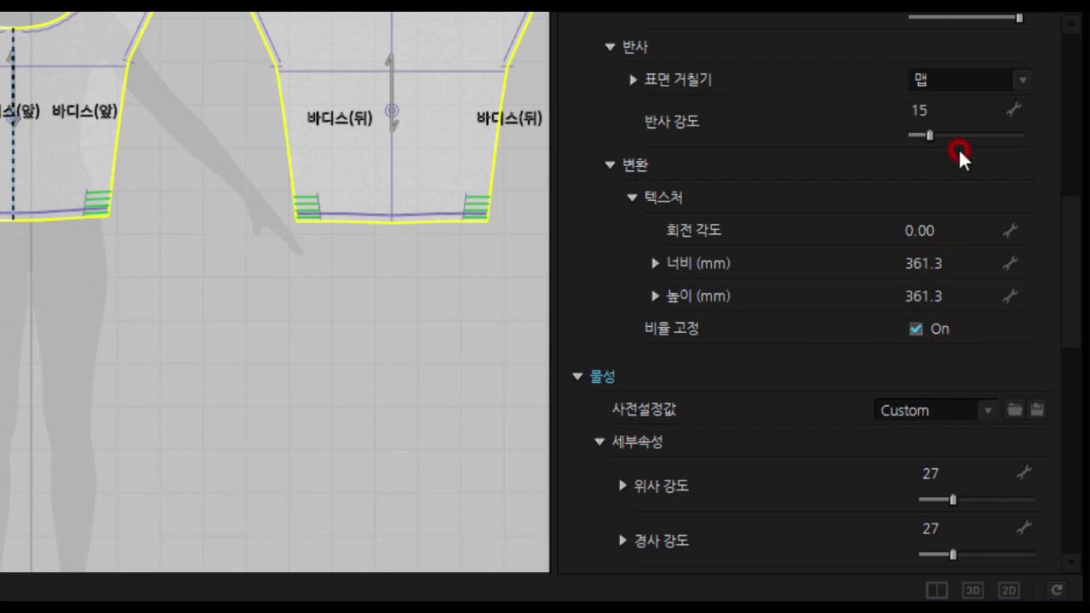
# Examine the satin fabric's outer face (겉면) and inner face (속면) material settings, including the option to use the same material as the outer face
pyautogui.moveTo(1072, 304); pyautogui.dragTo(1072, 280)
pyautogui.moveTo(1072, 325); pyautogui.dragTo(1087, 222)
pyautogui.click(621, 194)
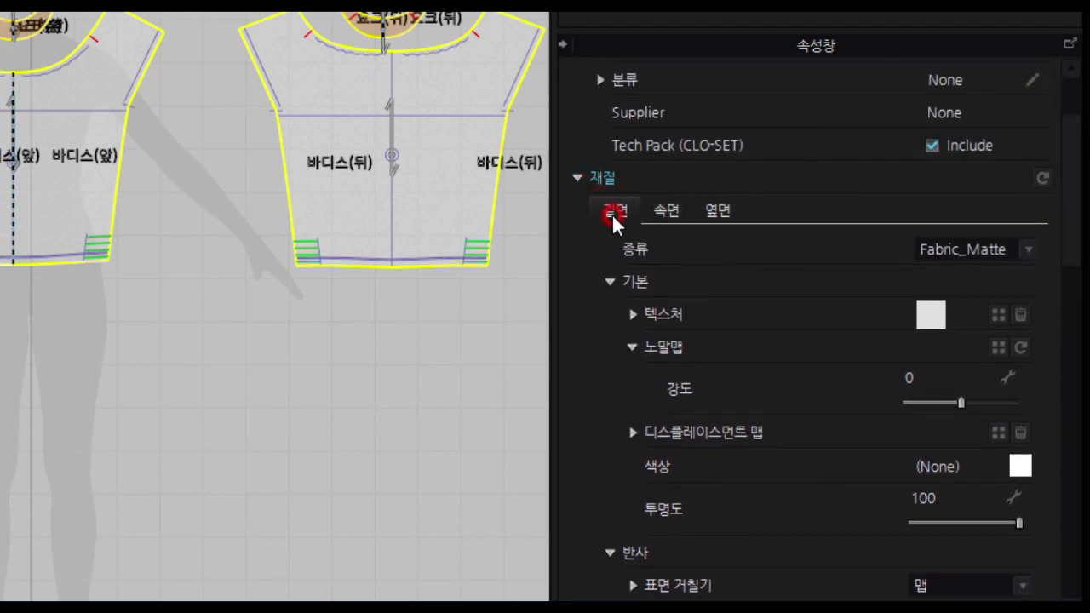
pyautogui.click(665, 212)
pyautogui.click(694, 215)
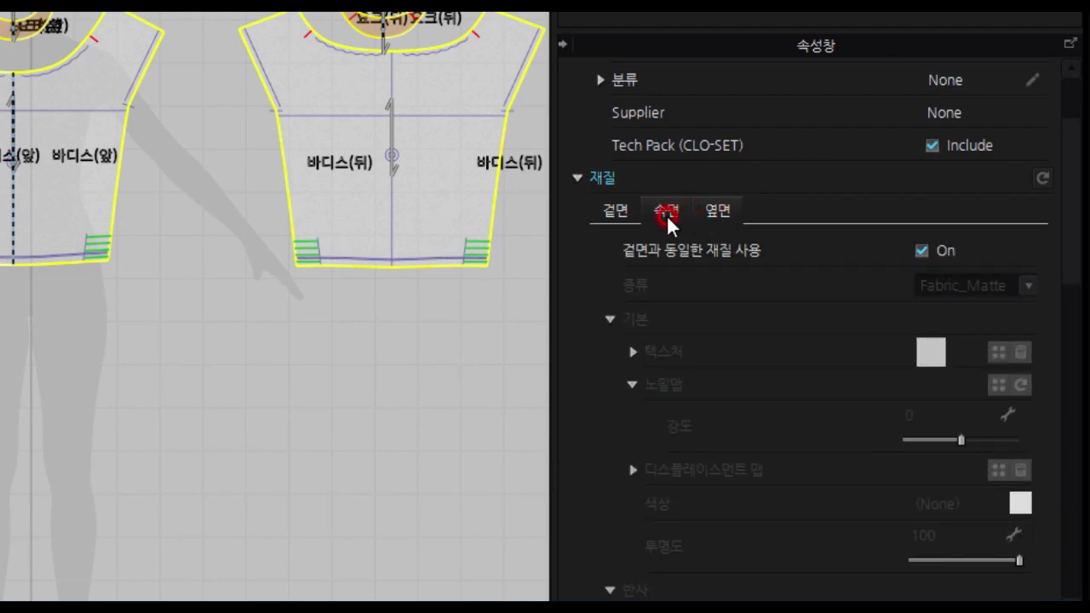
pyautogui.click(600, 219)
pyautogui.click(658, 213)
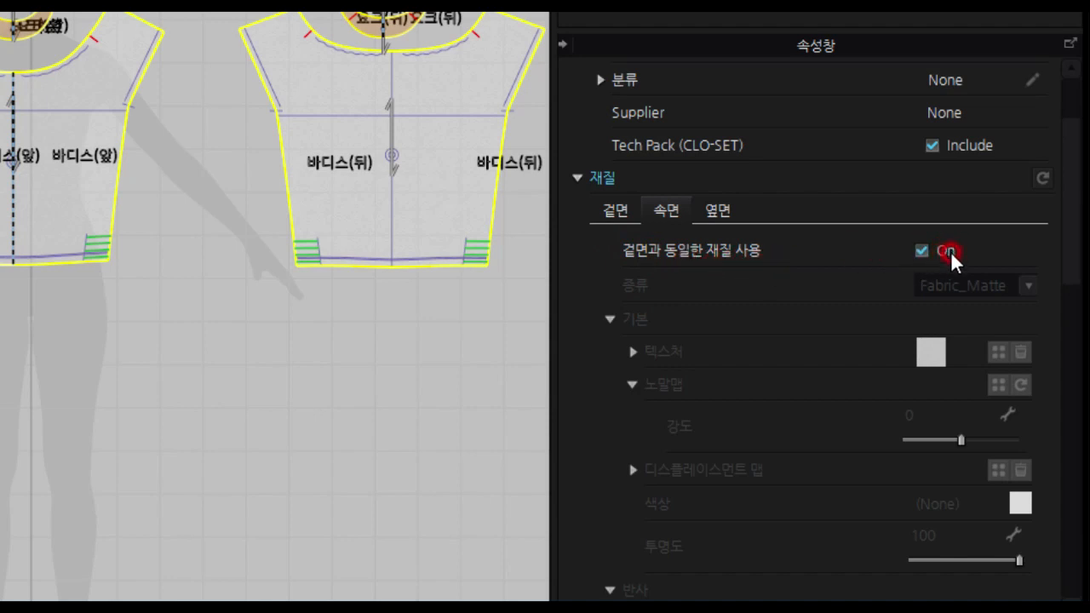
pyautogui.click(618, 211)
pyautogui.click(615, 213)
pyautogui.click(665, 218)
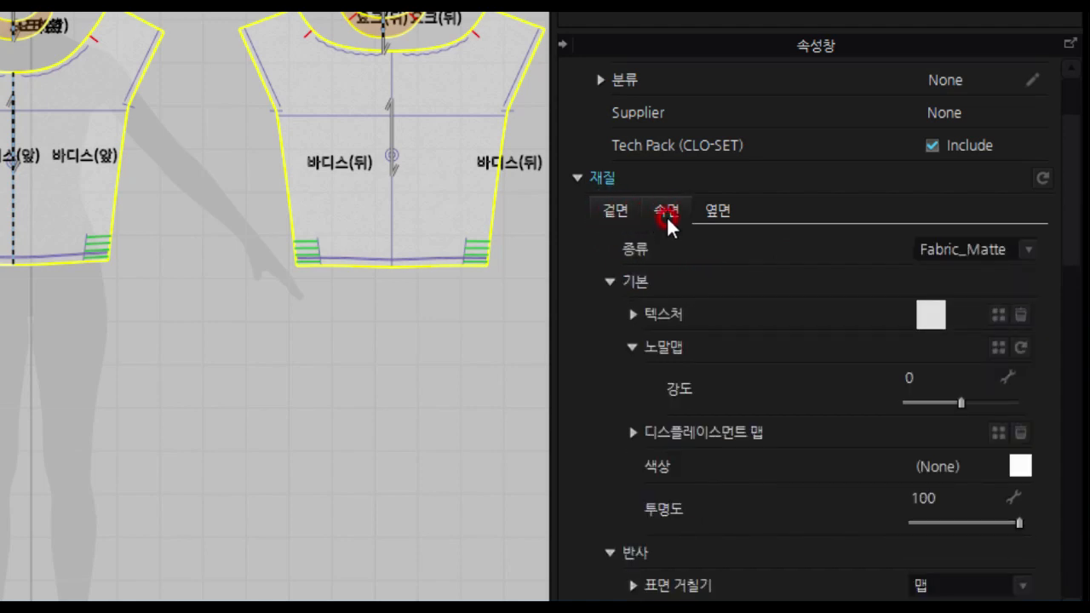
pyautogui.click(694, 219)
pyautogui.click(636, 220)
pyautogui.click(667, 209)
# Examine the satin fabric's detailed physical properties (물성) and the list of available physical property presets
pyautogui.click(988, 427)
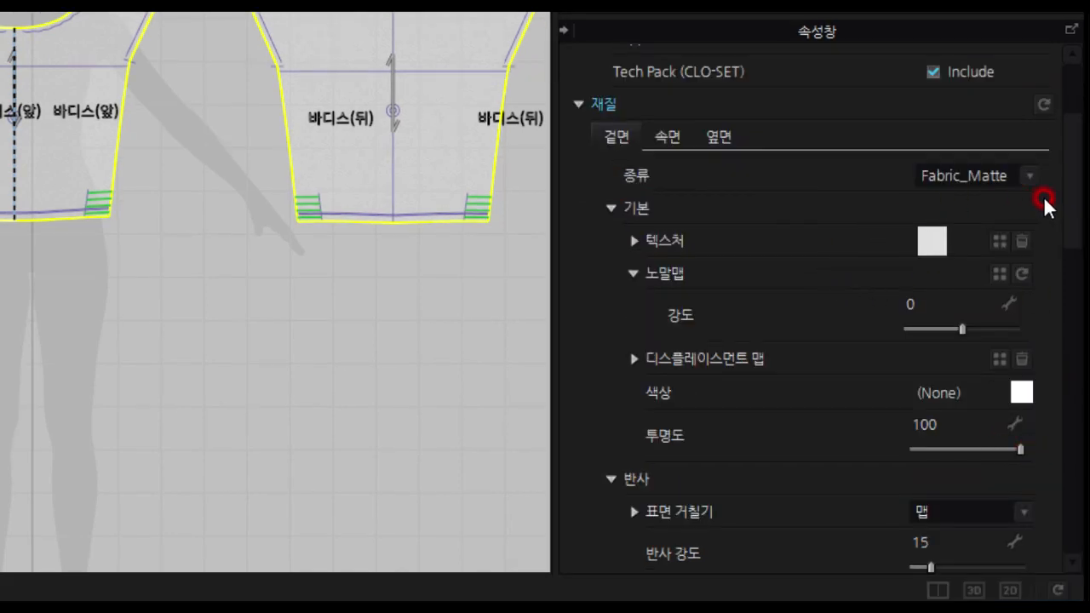
pyautogui.moveTo(1070, 198); pyautogui.dragTo(1059, 383)
pyautogui.click(607, 99)
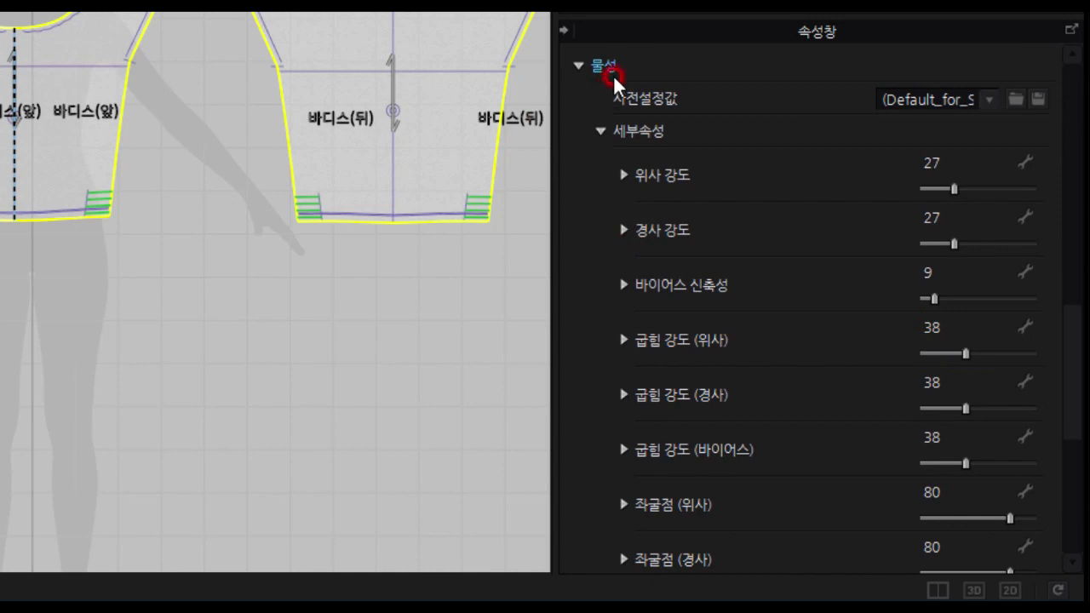
pyautogui.click(629, 111)
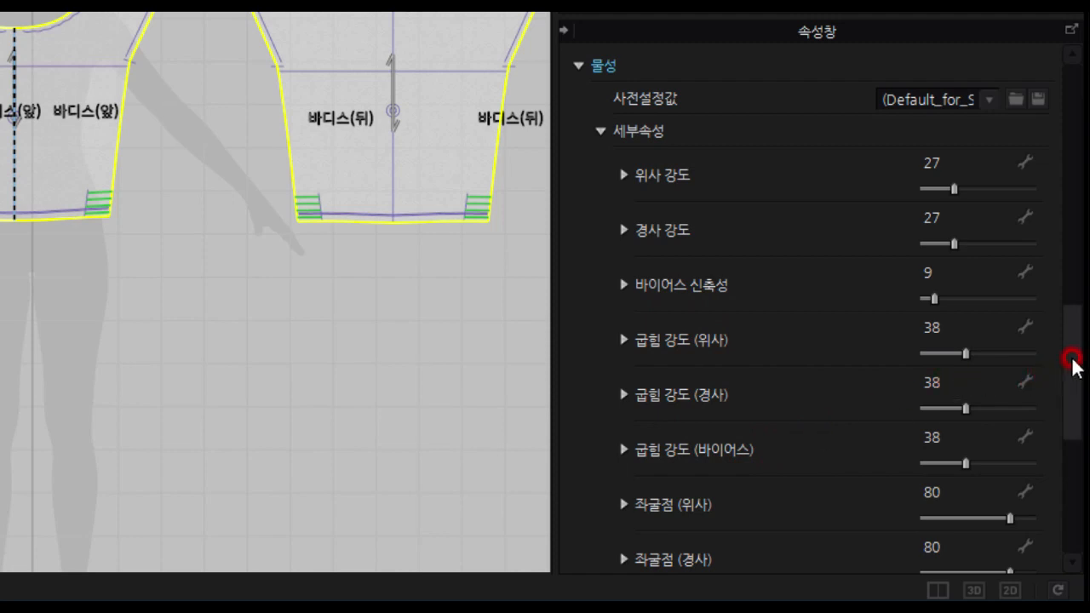
pyautogui.moveTo(1072, 361)
pyautogui.mouseDown()
pyautogui.moveTo(1073, 422)
pyautogui.moveTo(1064, 345)
pyautogui.mouseUp()
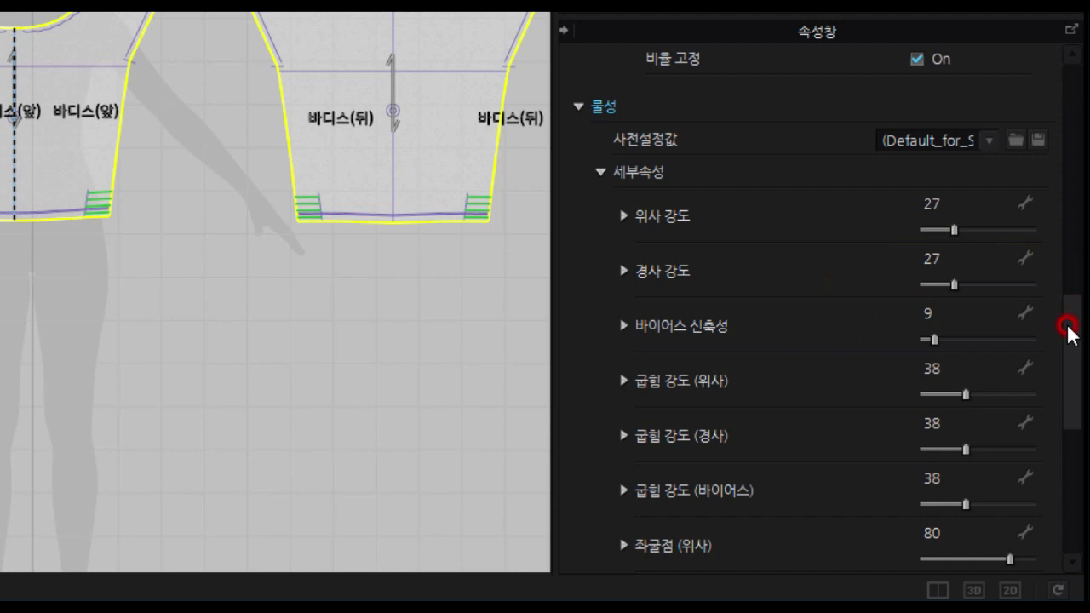
pyautogui.scroll(3, 1067, 322)
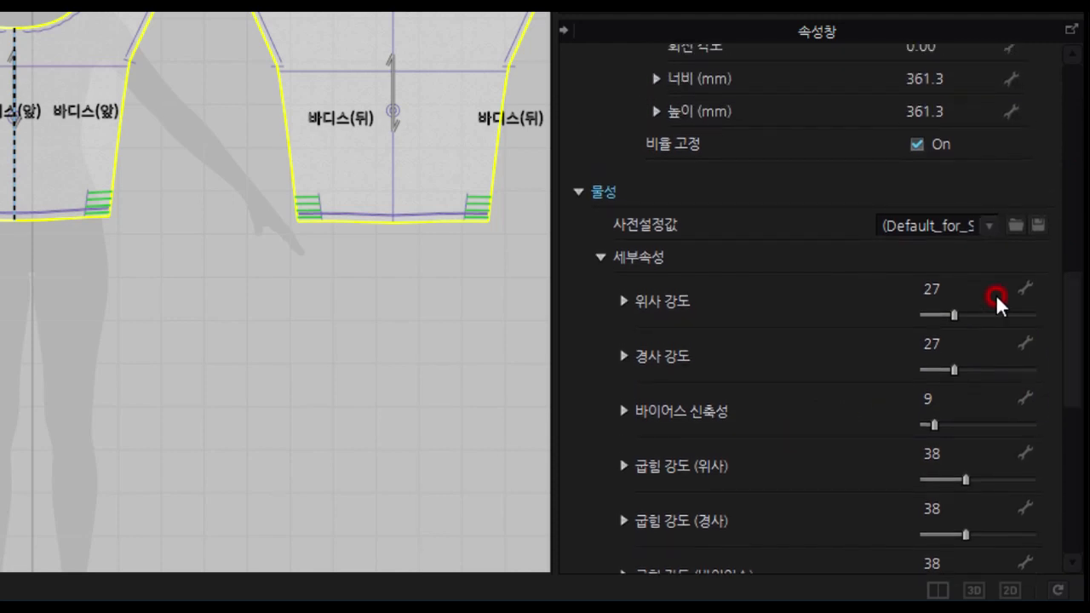
pyautogui.click(988, 226)
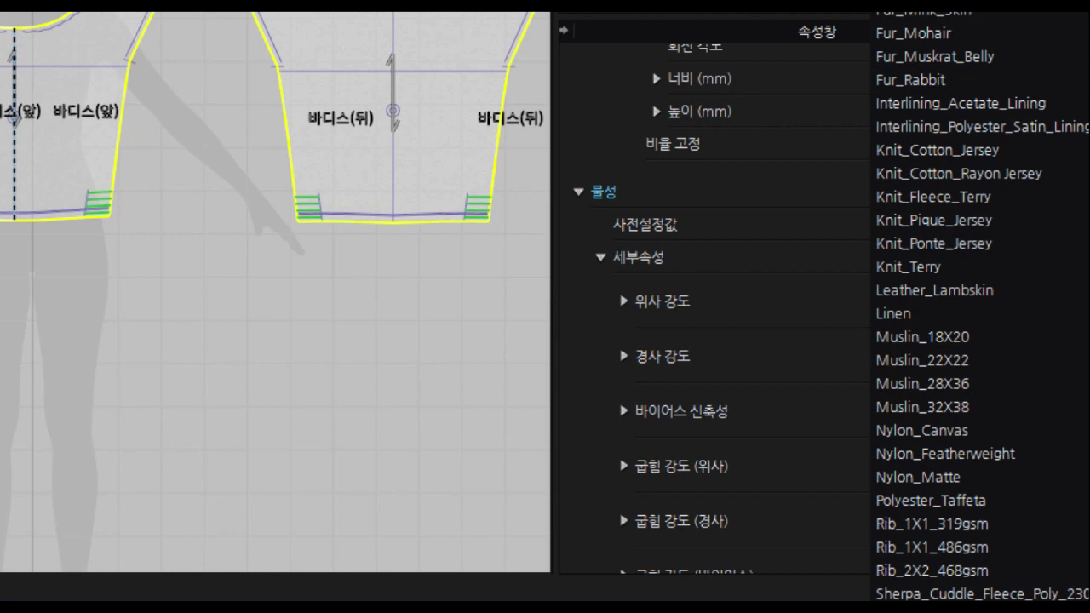
pyautogui.click(902, 156)
pyautogui.click(791, 228)
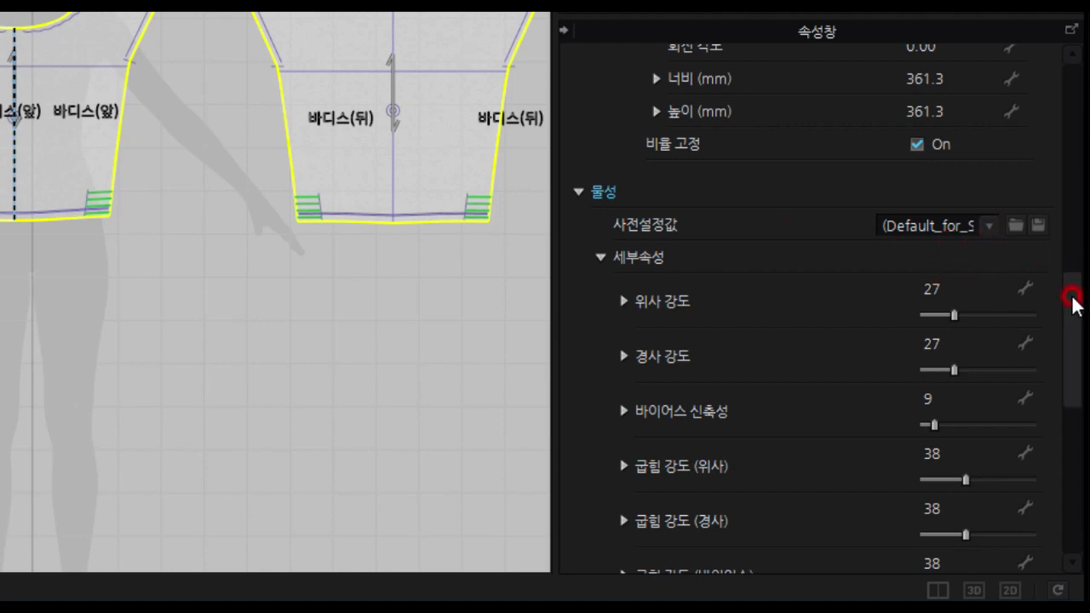
# Apply the Knit_Cotton_Jersey preset to the satin fabric's physical properties
pyautogui.moveTo(1064, 292); pyautogui.dragTo(1070, 311)
pyautogui.click(986, 140)
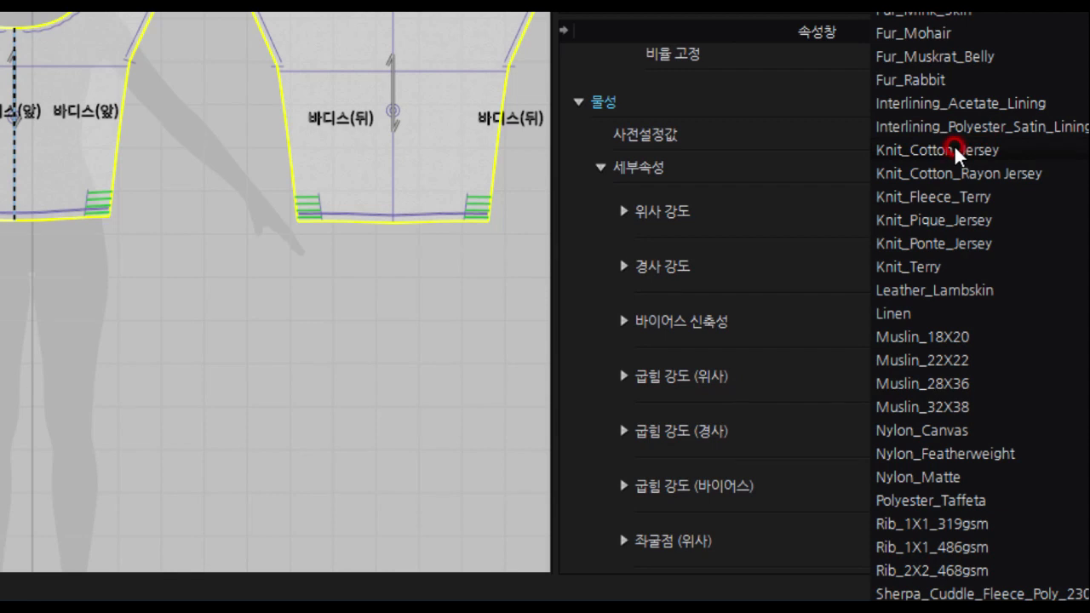
pyautogui.click(951, 148)
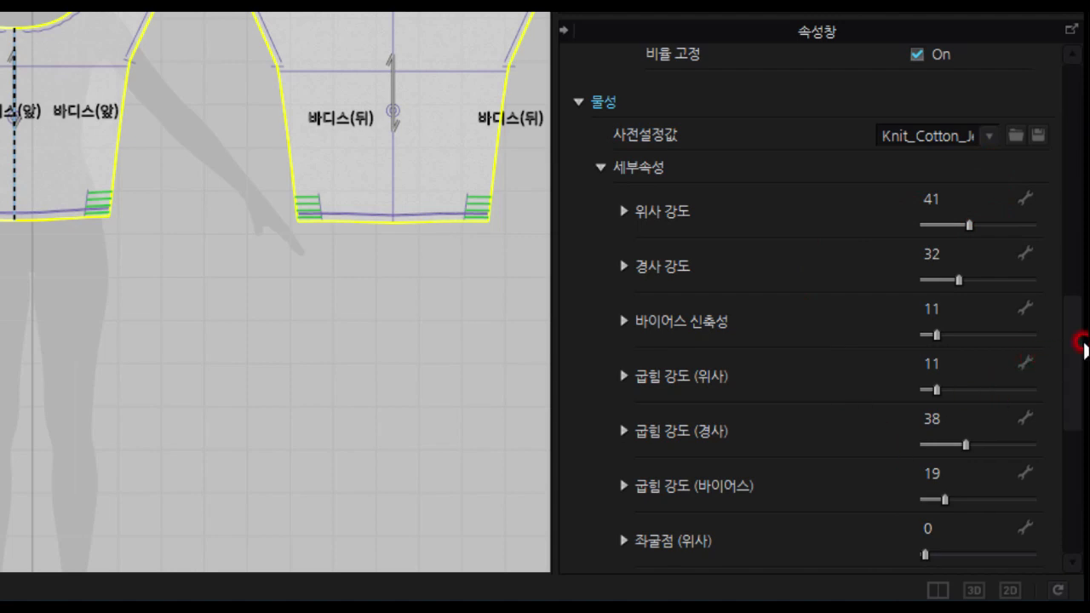
# Apply the Nylon_Matte preset to the satin fabric's physical properties
pyautogui.moveTo(1074, 344)
pyautogui.mouseDown()
pyautogui.moveTo(1073, 430)
pyautogui.moveTo(1063, 414)
pyautogui.moveTo(1069, 331)
pyautogui.mouseUp()
pyautogui.click(988, 150)
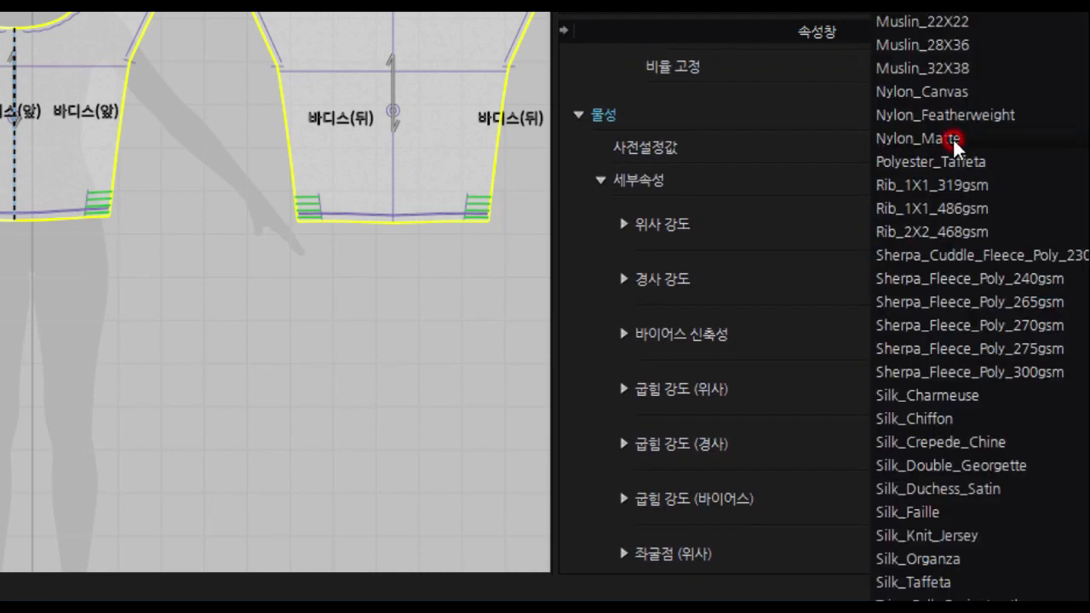
pyautogui.click(952, 139)
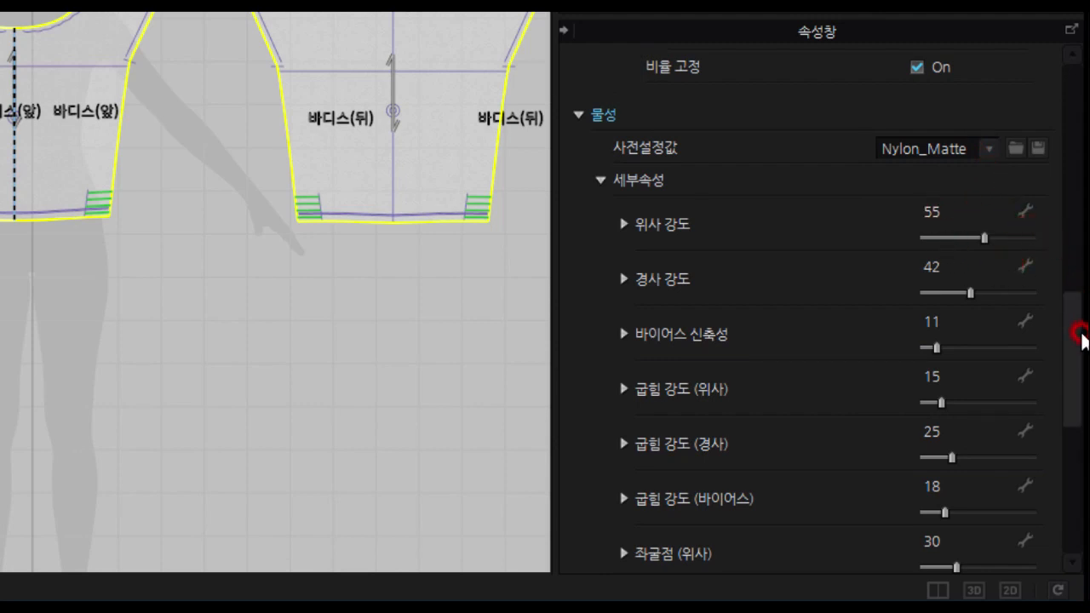
# Apply the Silk_Taffeta preset to the satin fabric's physical properties and review its detailed values down to the thickness
pyautogui.moveTo(1081, 339); pyautogui.dragTo(1077, 372)
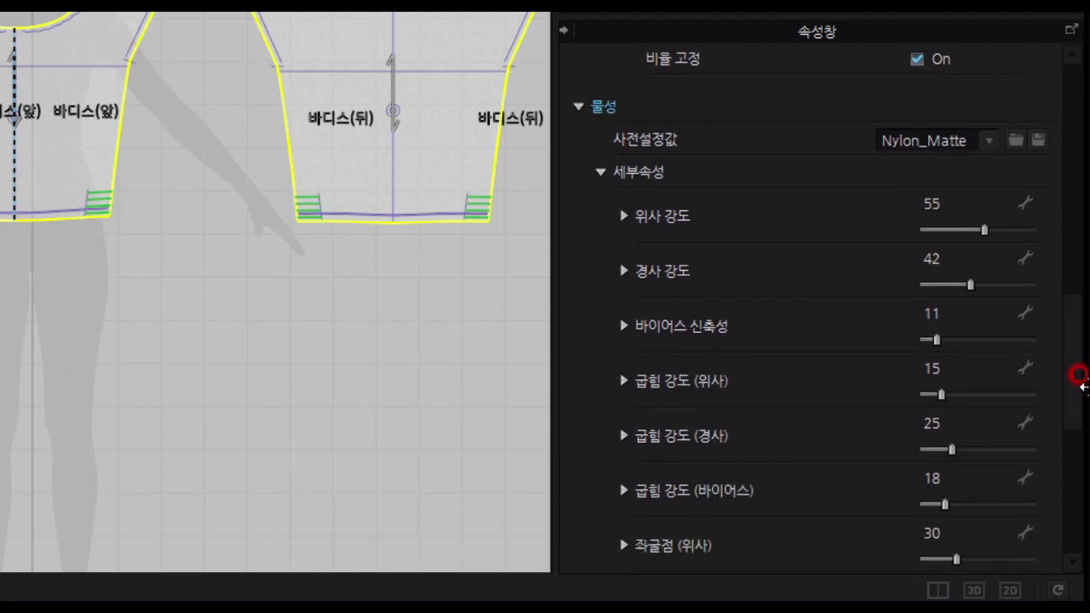
pyautogui.click(987, 140)
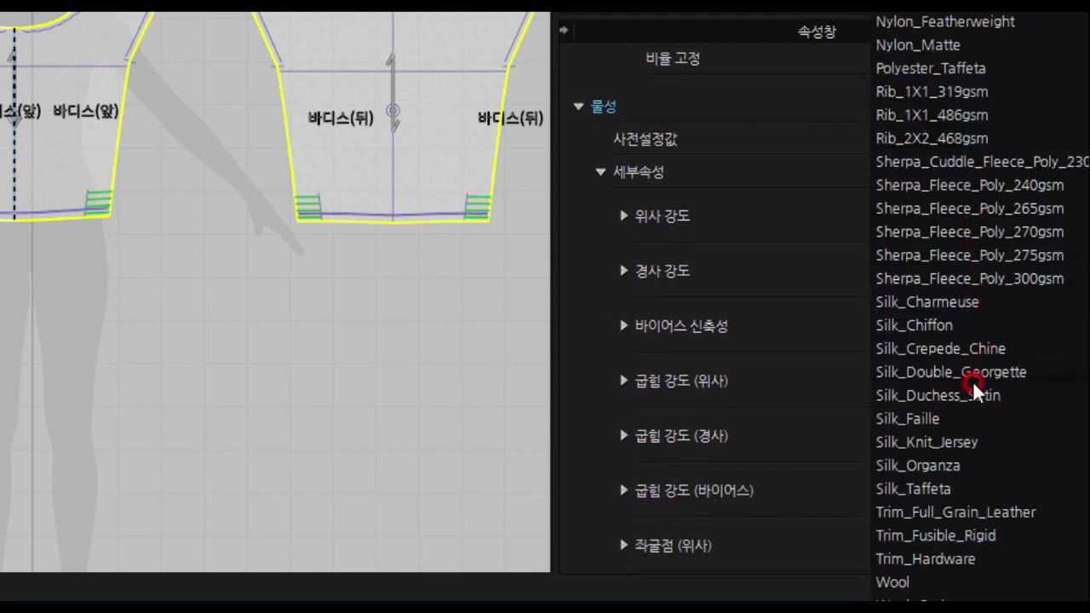
pyautogui.click(936, 487)
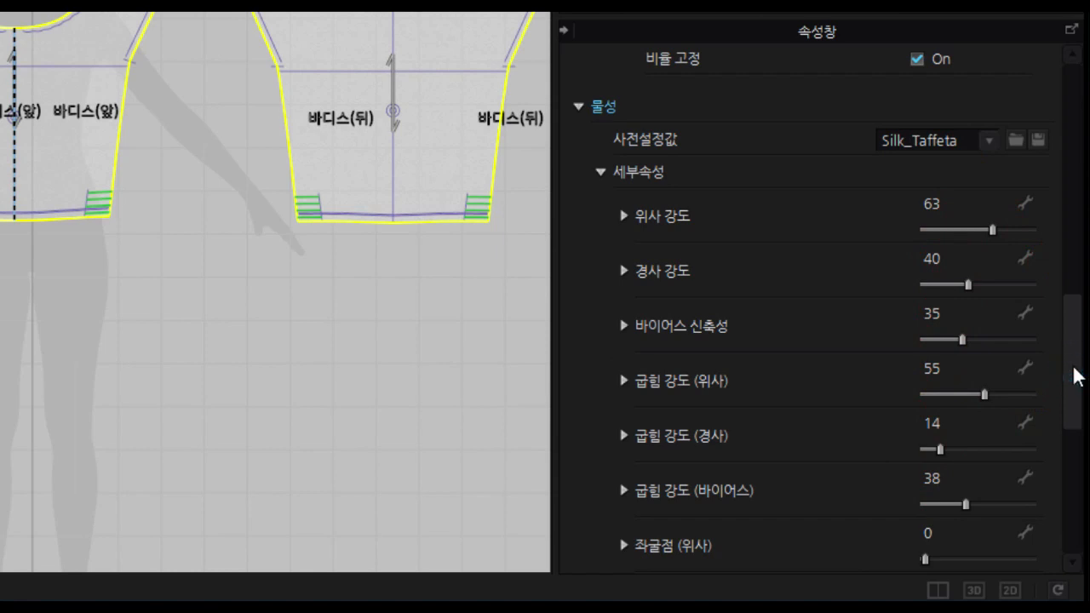
pyautogui.moveTo(1071, 367); pyautogui.dragTo(1063, 510)
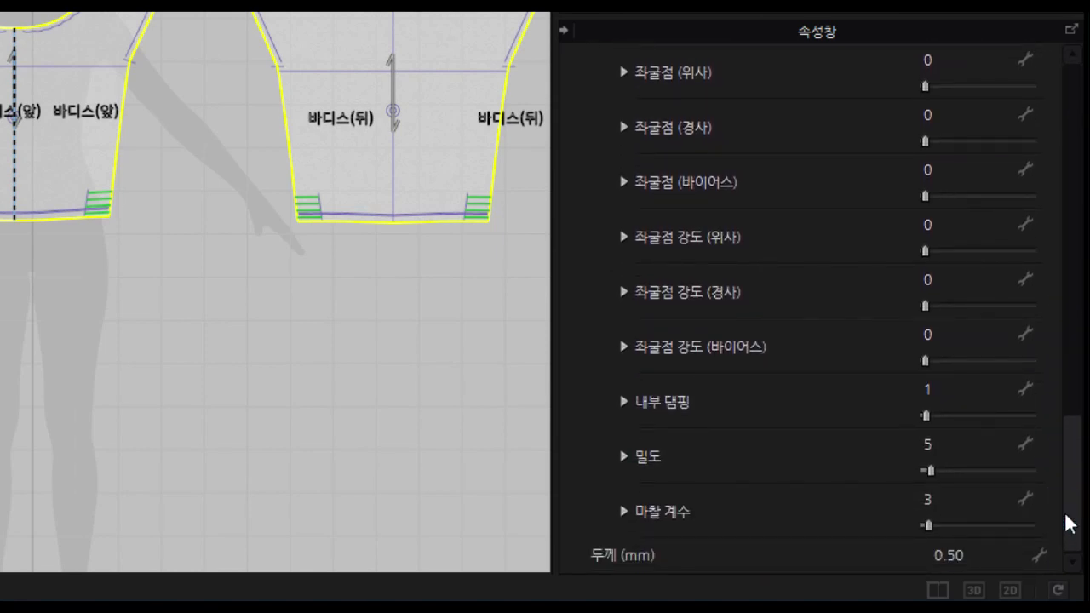
pyautogui.moveTo(1065, 515); pyautogui.dragTo(1081, 216)
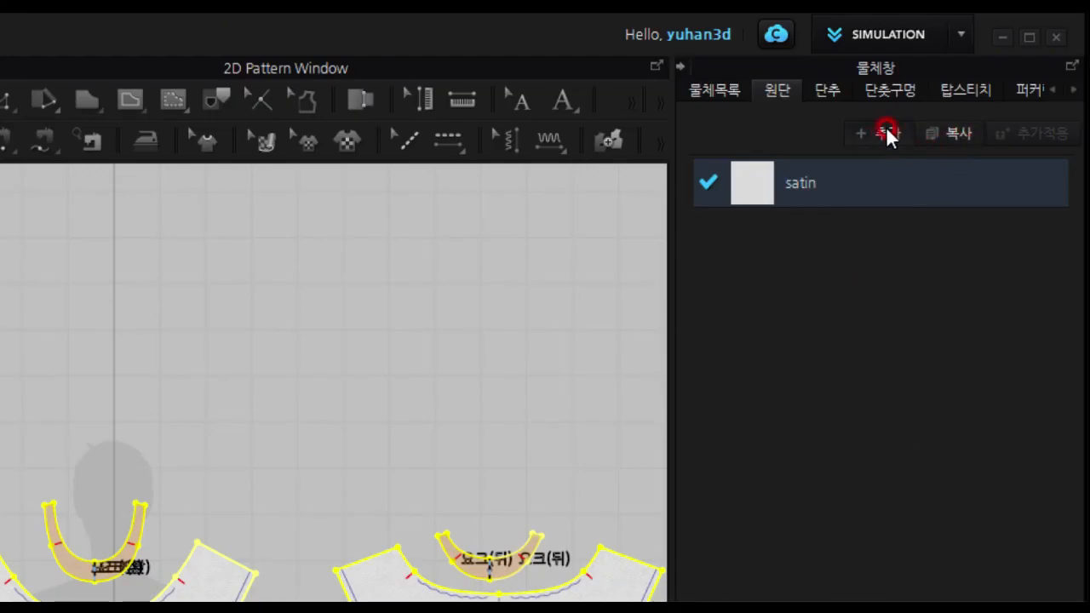
# Add a new fabric to the fabric list and open its name for editing, keeping the default name
pyautogui.click(886, 128)
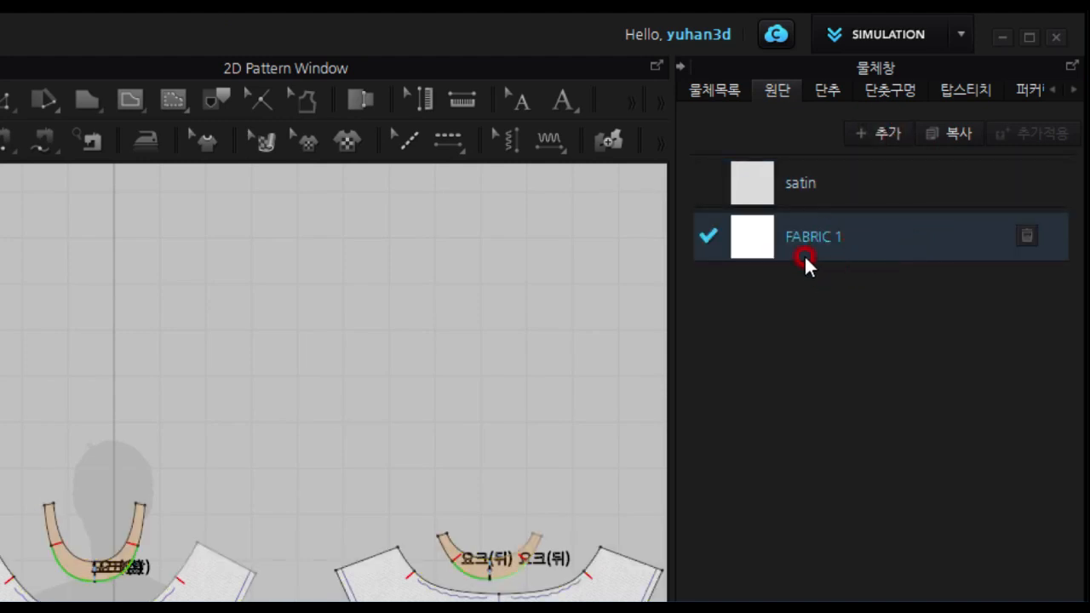
pyautogui.doubleClick(854, 243)
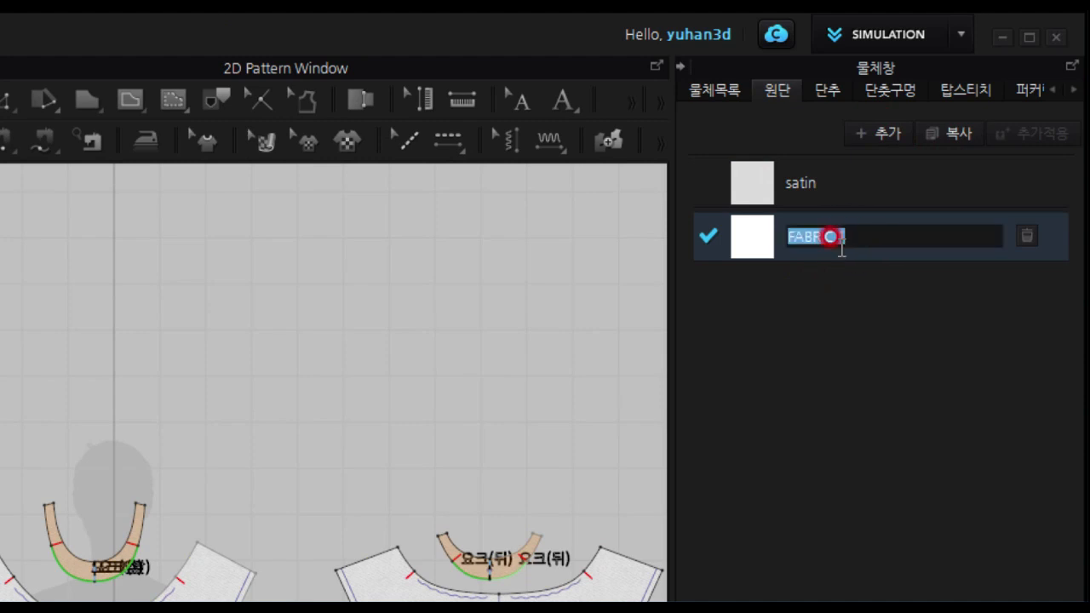
pyautogui.click(916, 253)
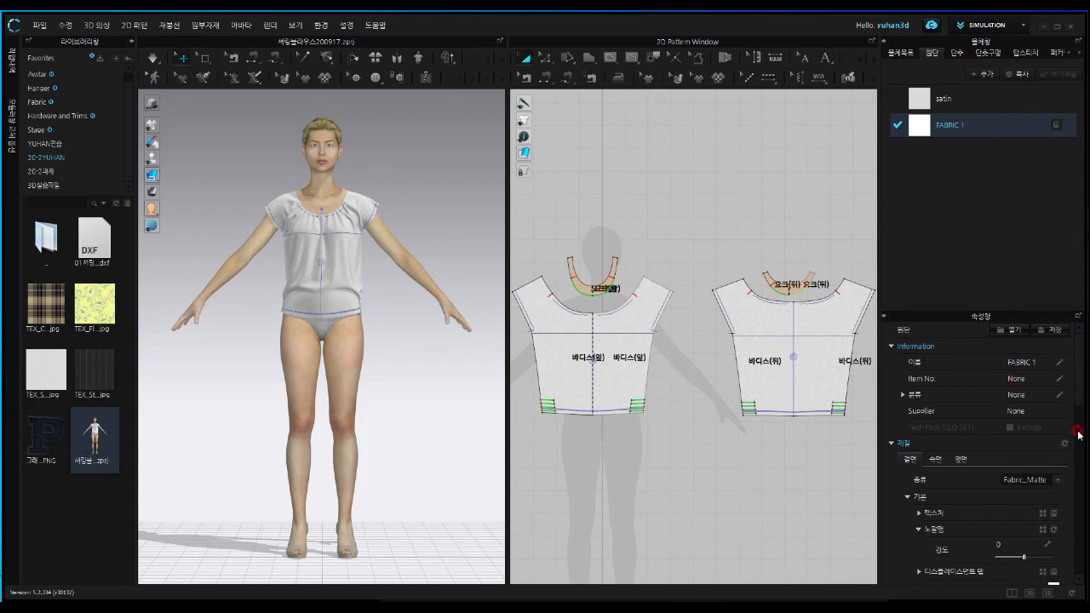
# Set the color of FABRIC 1 to the muted purple Ube Pudding from the PANTONE FHI Polyester TSX palette
pyautogui.scroll(-3, 1081, 402)
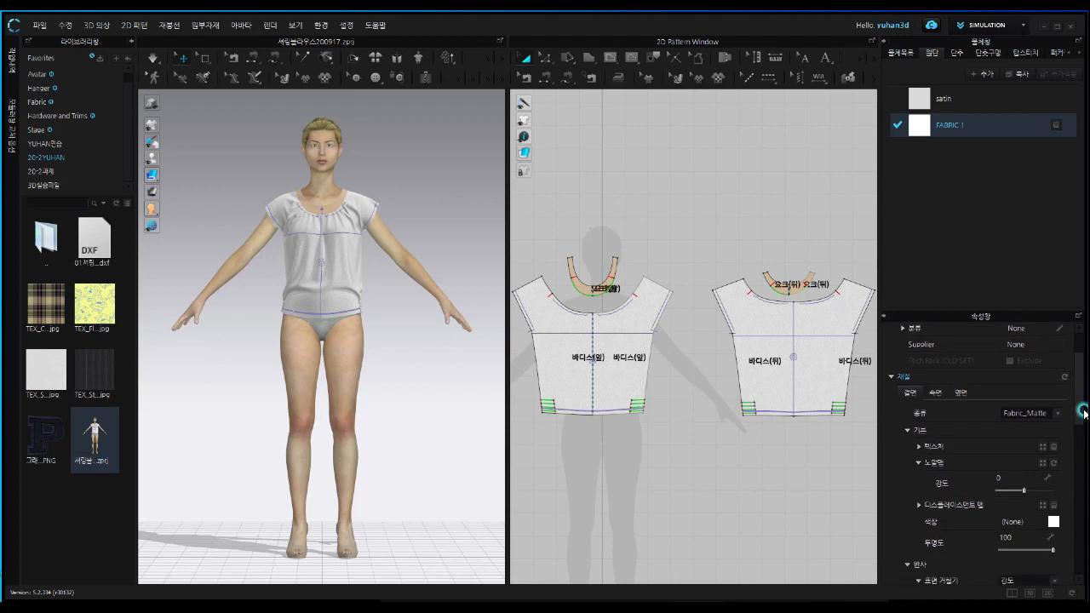
pyautogui.moveTo(1083, 412); pyautogui.dragTo(1082, 437)
pyautogui.click(1054, 428)
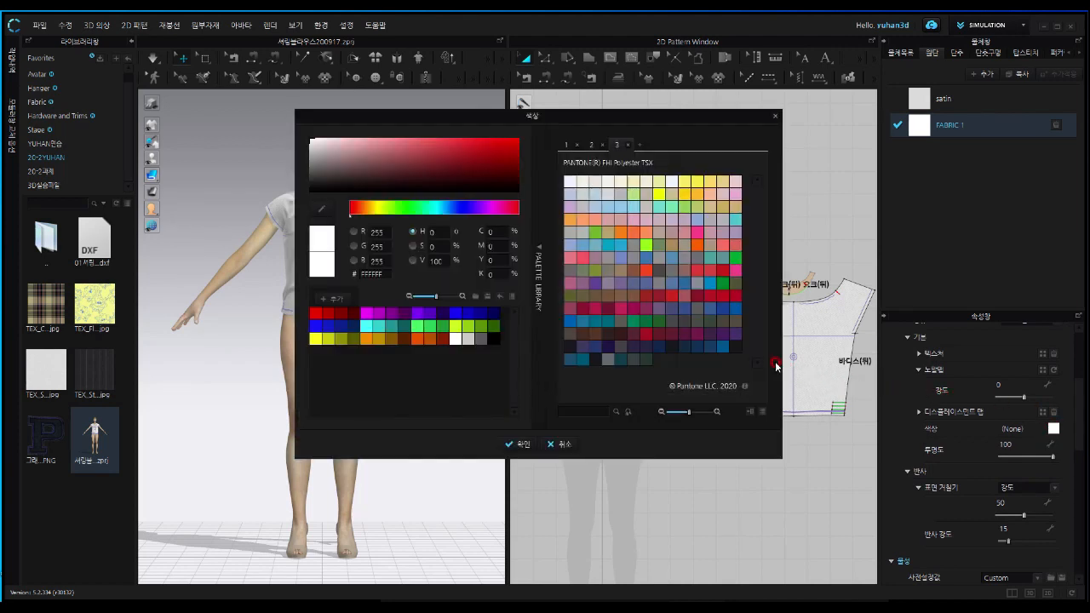
pyautogui.click(607, 285)
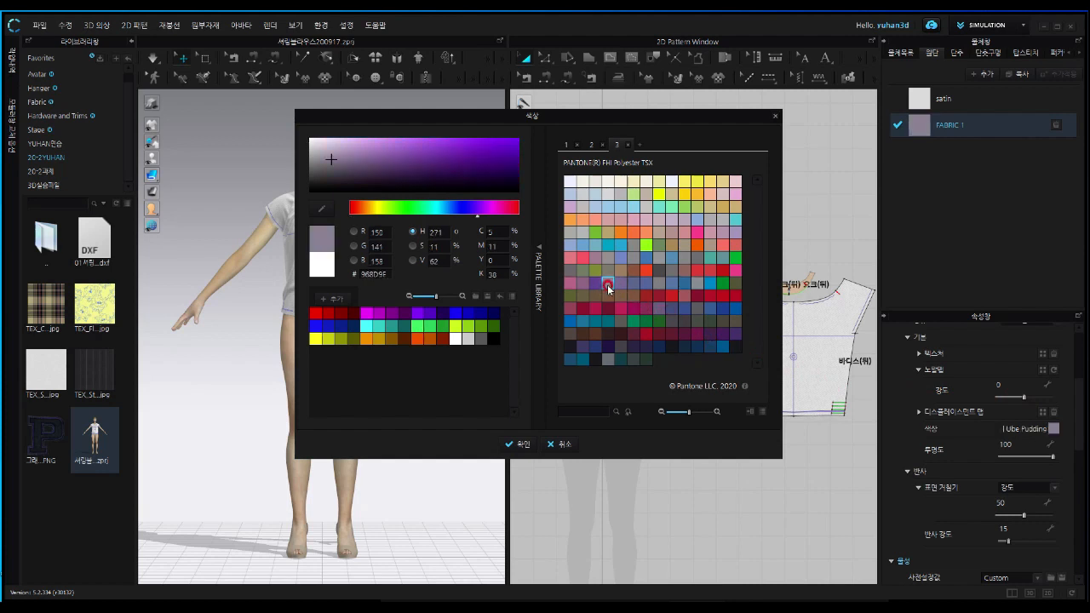
pyautogui.click(525, 445)
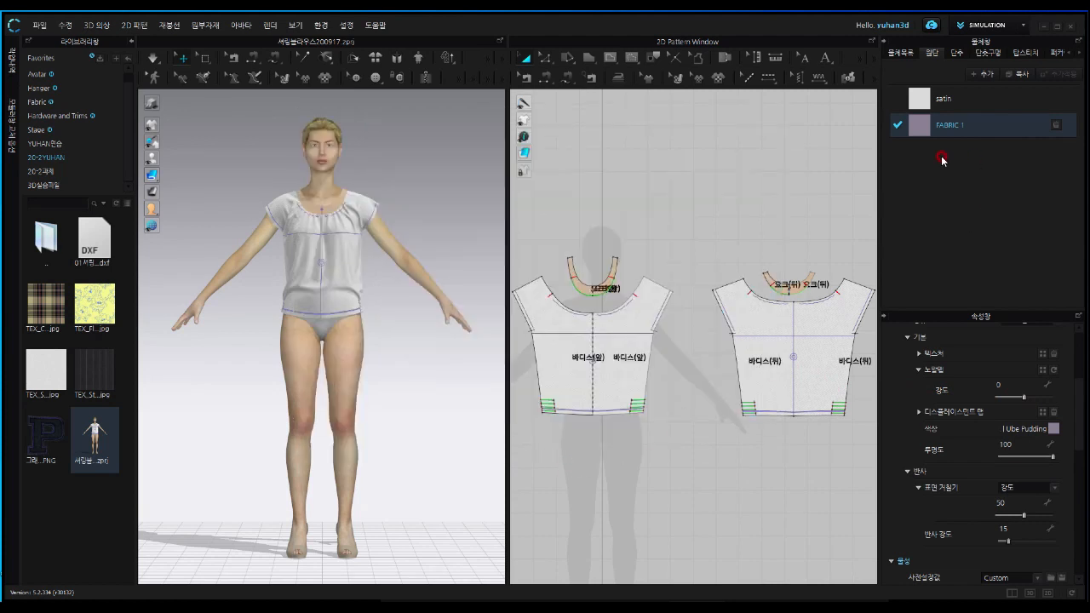
# Set the satin fabric's color to the yellow Daisy Floret from the PANTONE FHI Polyester TSX palette
pyautogui.click(960, 102)
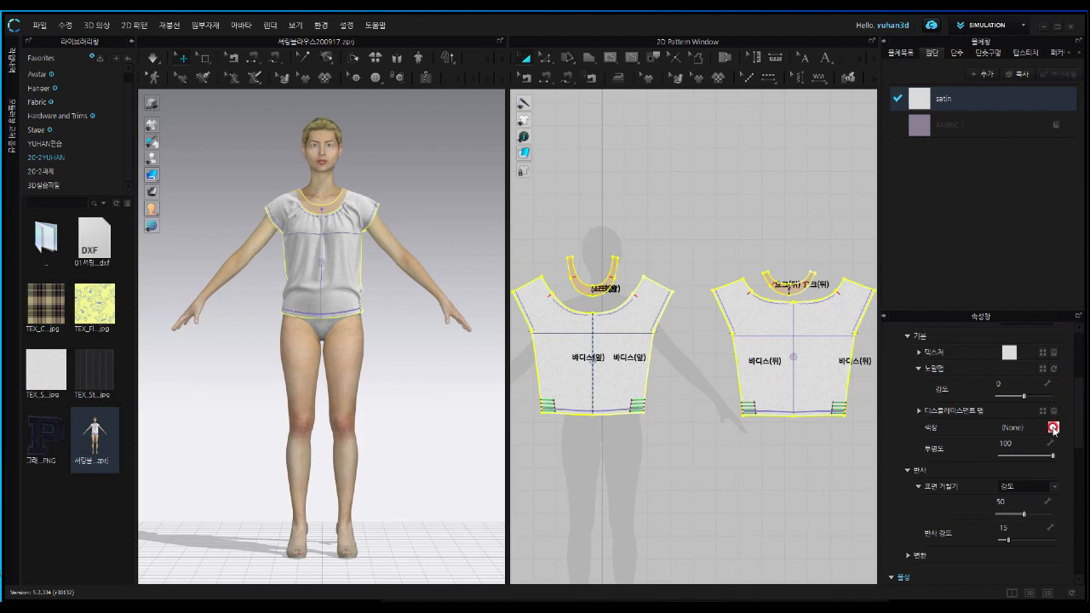
pyautogui.click(1053, 428)
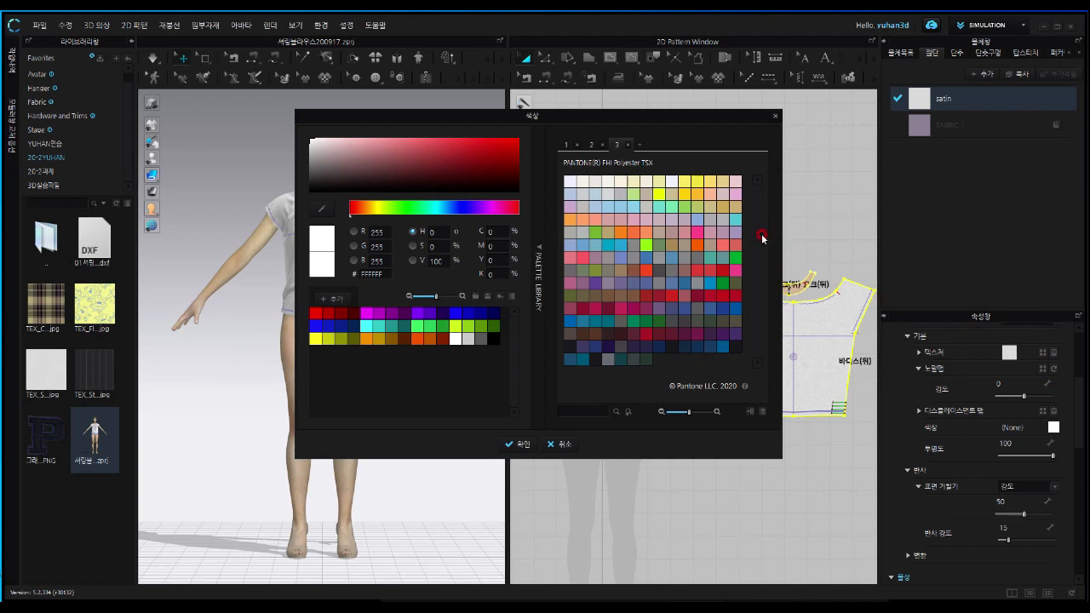
pyautogui.click(709, 181)
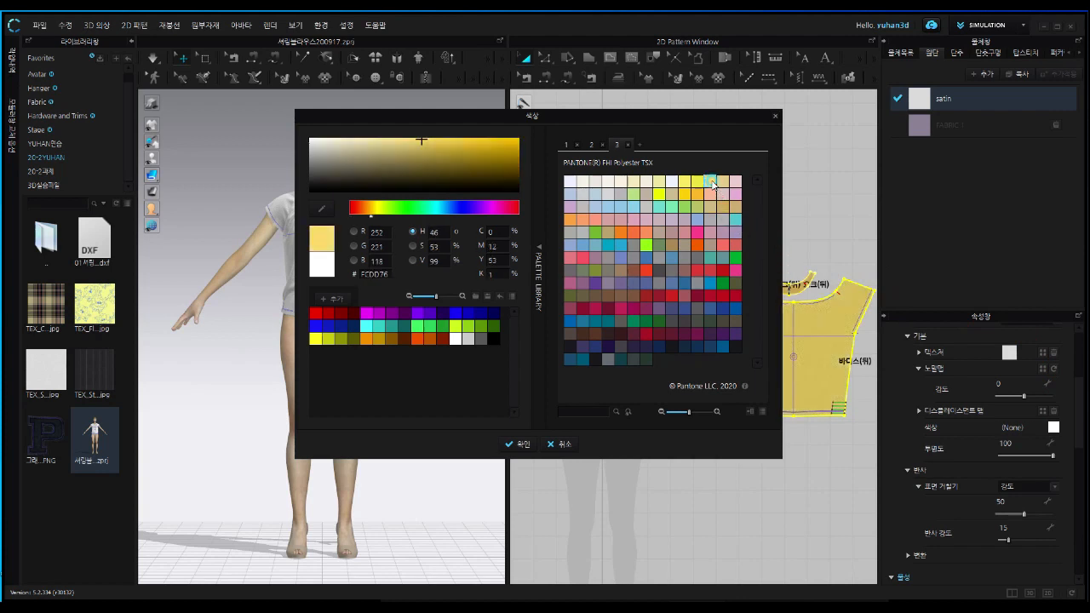
pyautogui.click(523, 444)
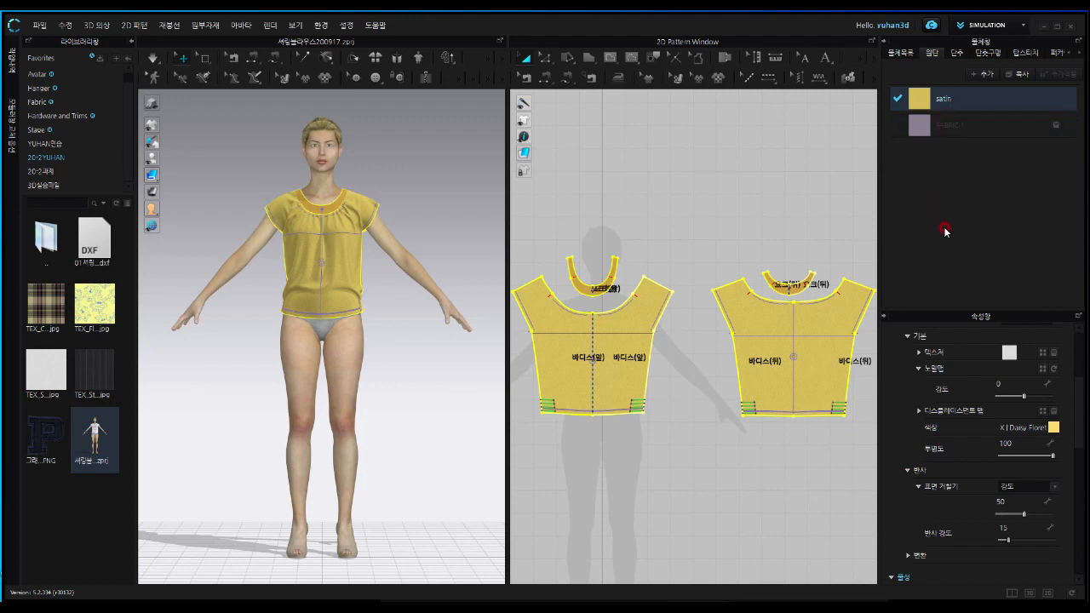
# Change the outer face material type of FABRIC 1 to Fabric_Silk/Satin
pyautogui.click(960, 128)
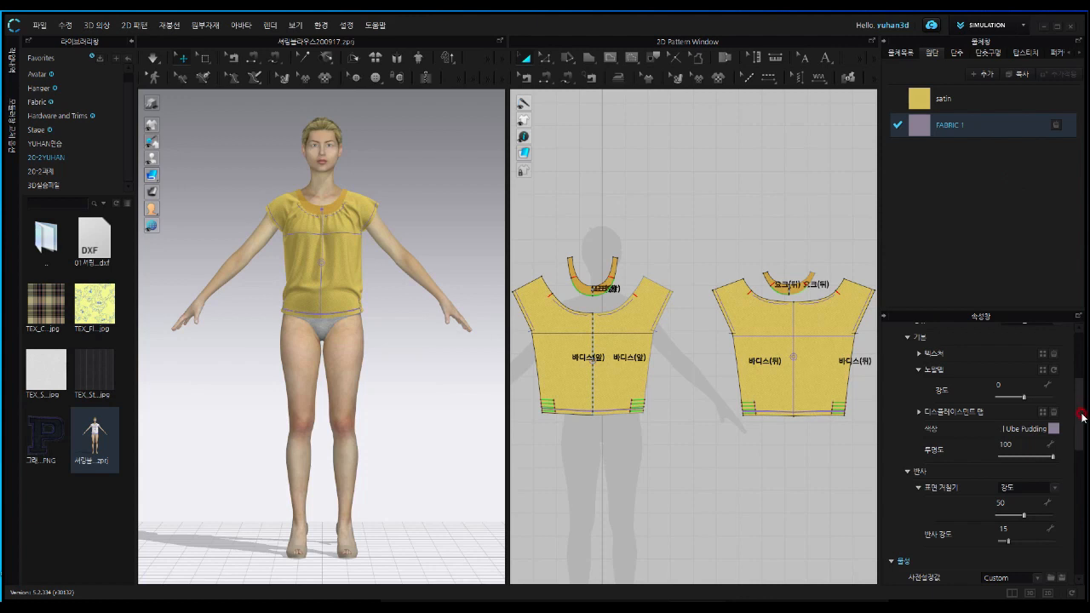
pyautogui.moveTo(1082, 416); pyautogui.dragTo(1083, 396)
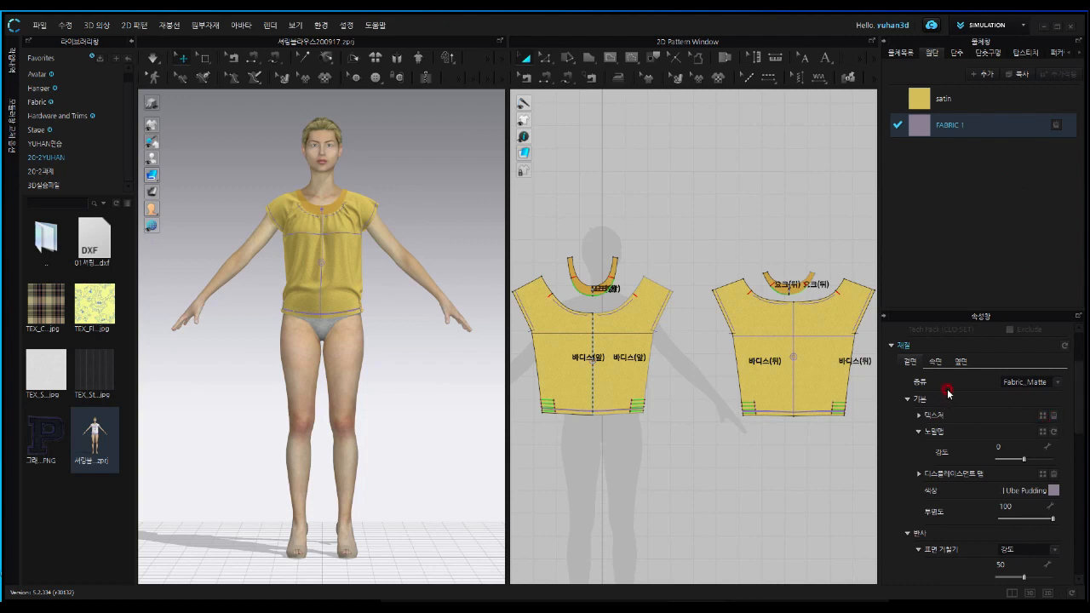
pyautogui.click(1057, 384)
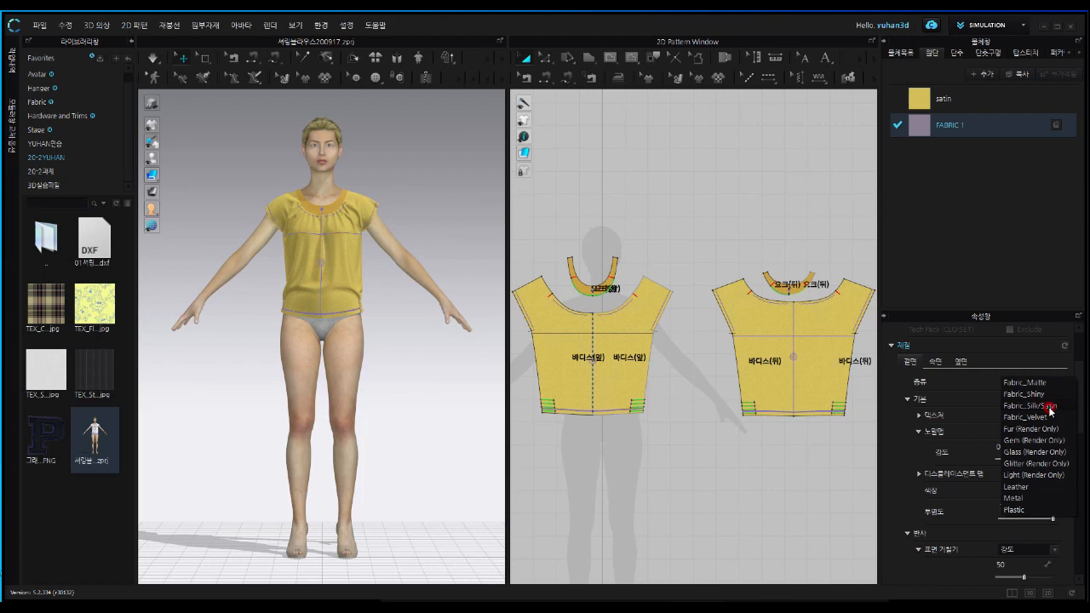
pyautogui.click(1049, 407)
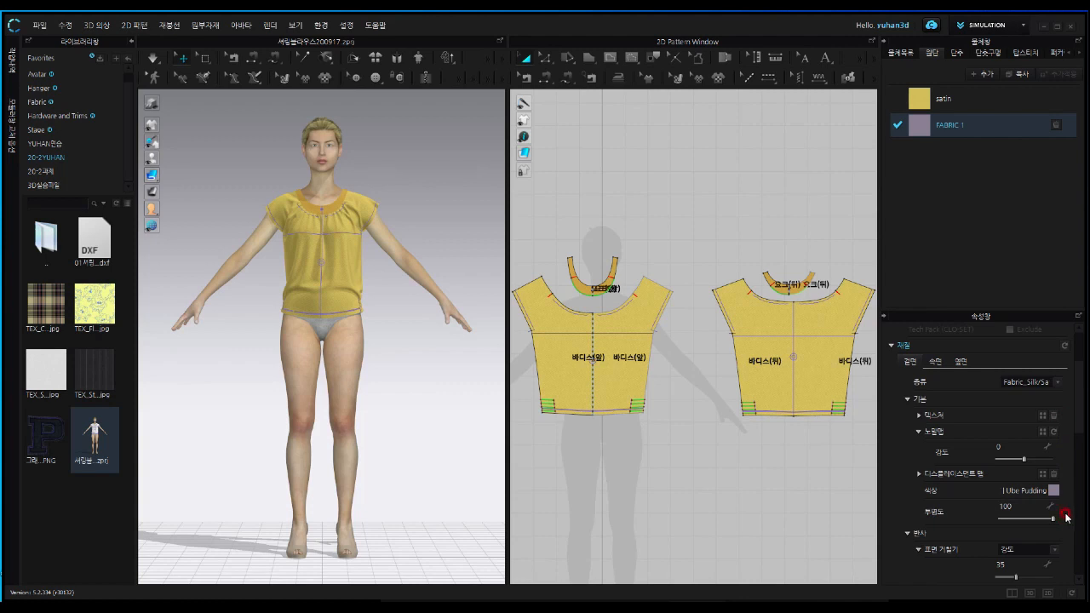
# Compare the reflection settings of both fabrics and set FABRIC 1's reflection intensity to 80
pyautogui.scroll(-5, 1080, 456)
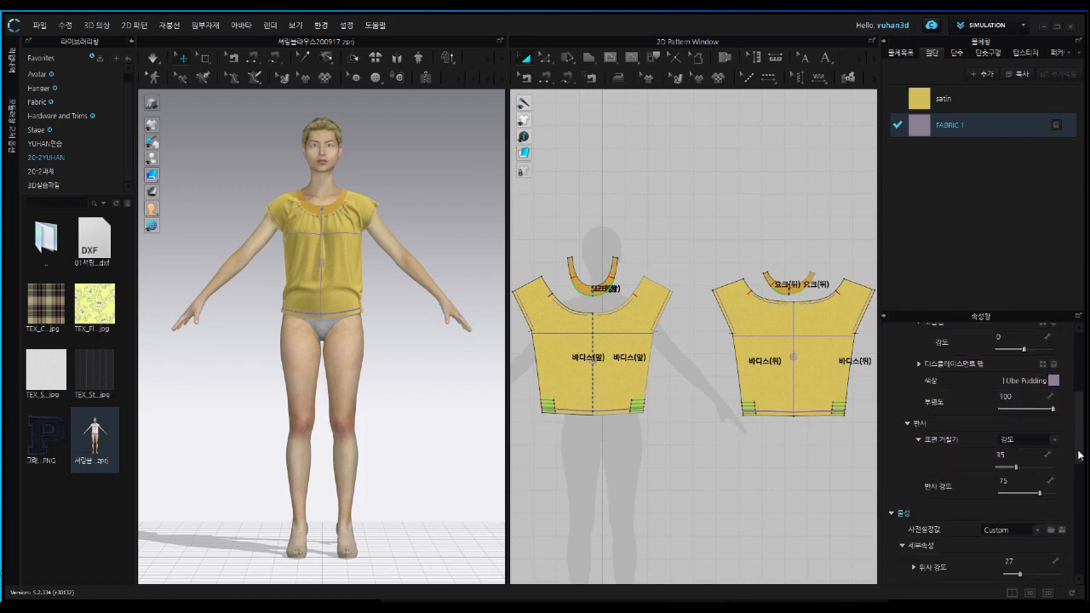
pyautogui.scroll(-1, 1080, 455)
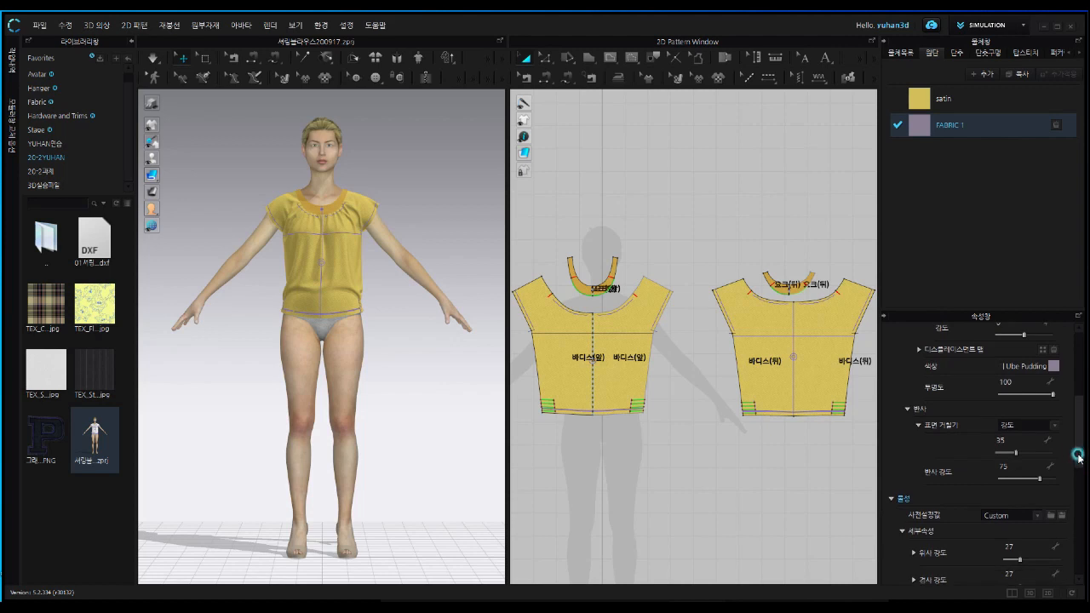
pyautogui.scroll(-1, 1078, 456)
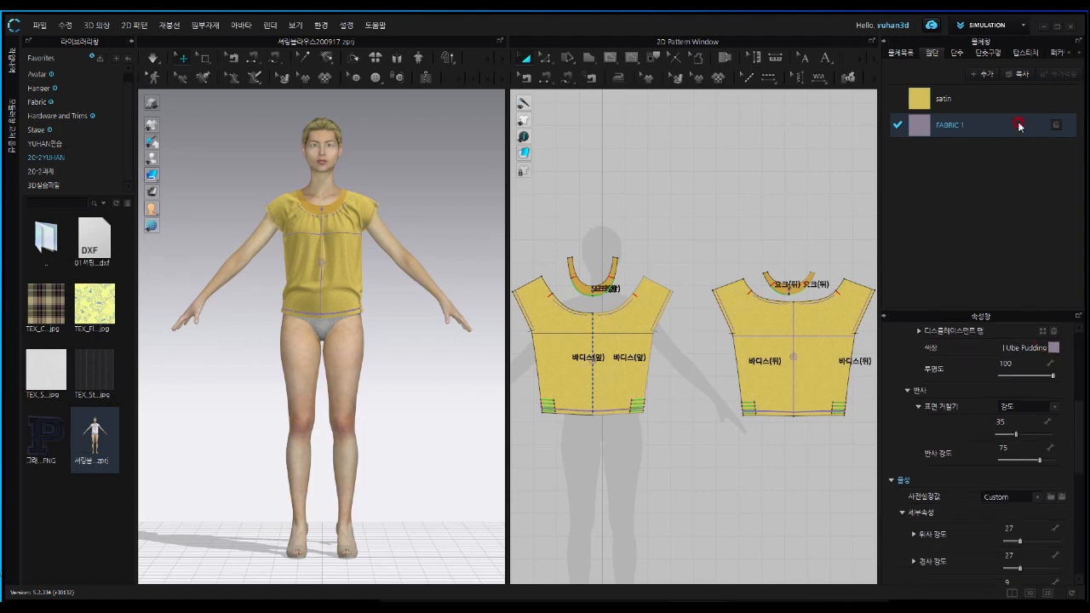
pyautogui.click(952, 103)
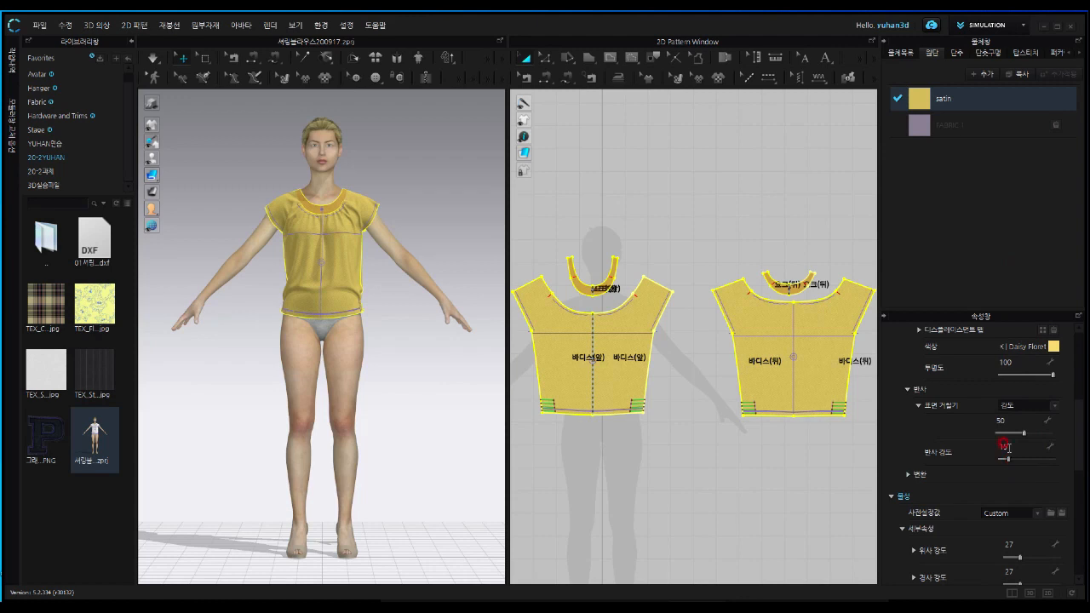
pyautogui.click(962, 128)
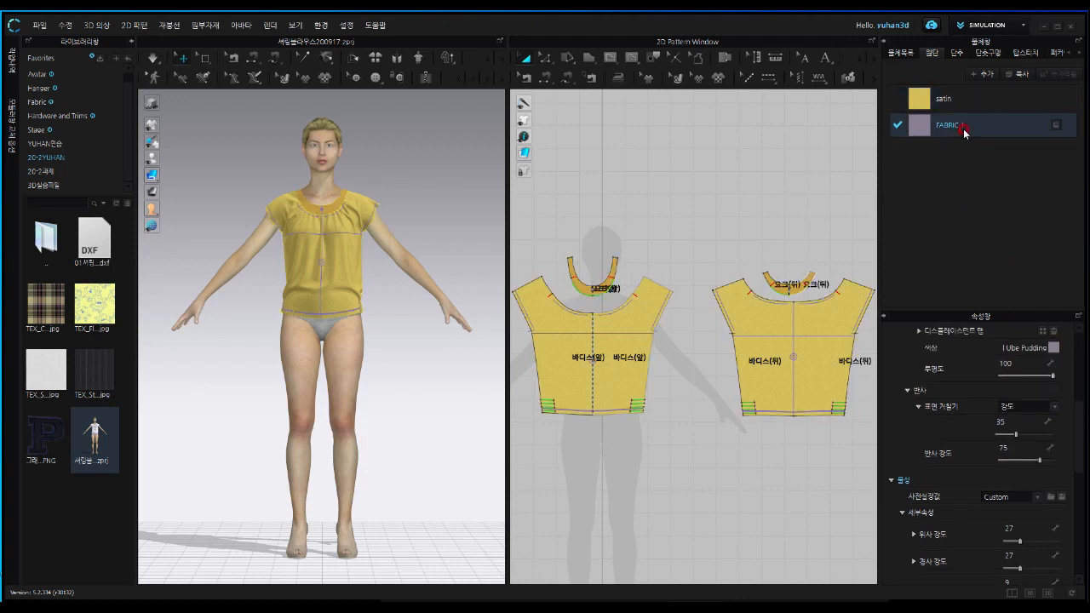
pyautogui.click(1016, 447)
pyautogui.click(958, 200)
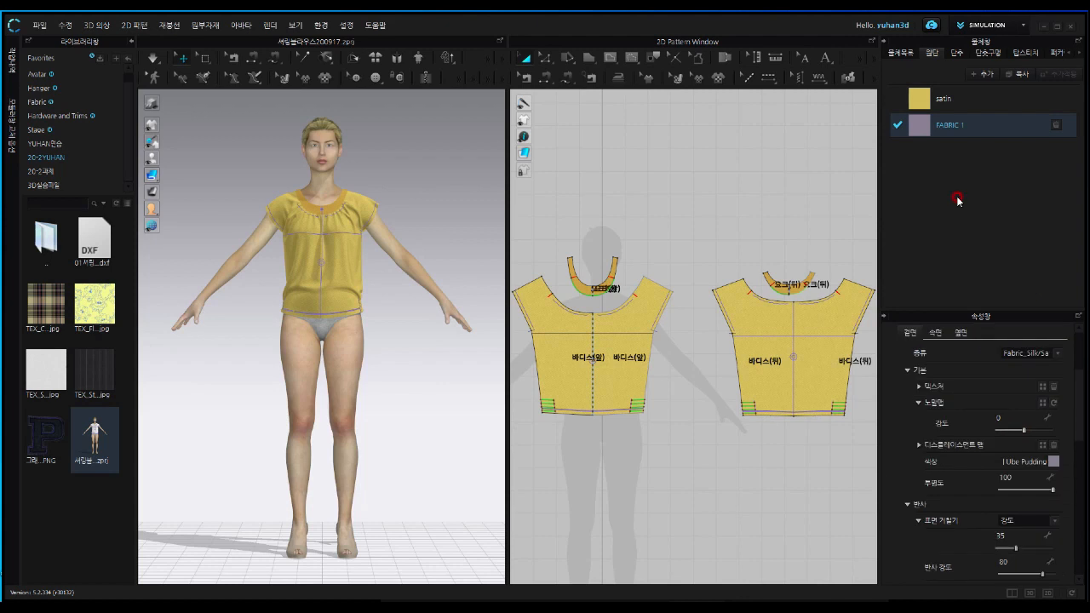
# Compare the material settings of the satin fabric and FABRIC 1, and examine the satin surface on the 3D blouse up close
pyautogui.click(943, 99)
pyautogui.click(963, 128)
pyautogui.click(970, 99)
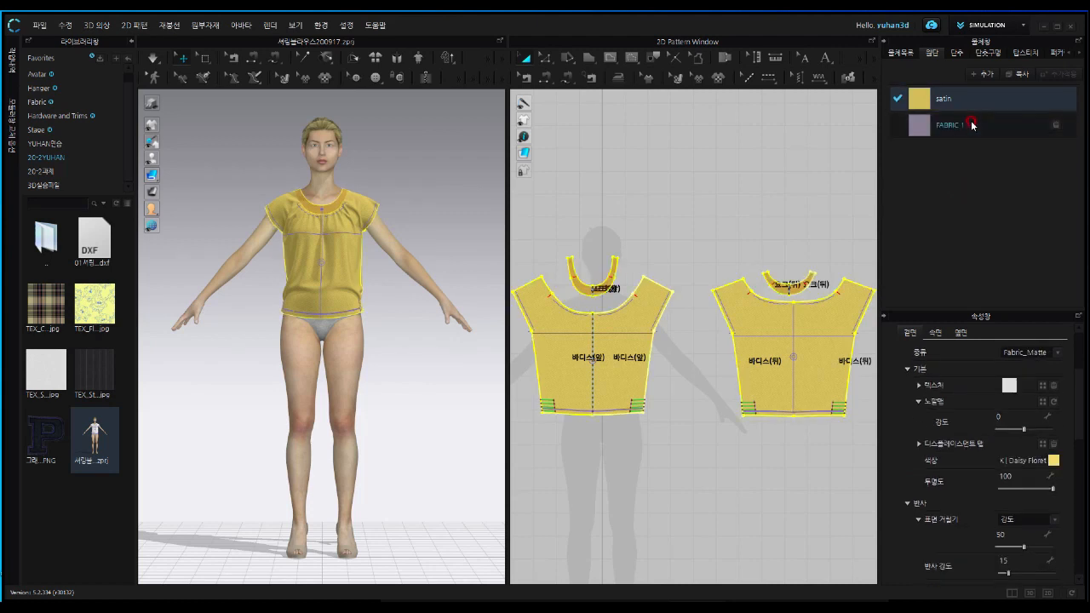
pyautogui.click(324, 238)
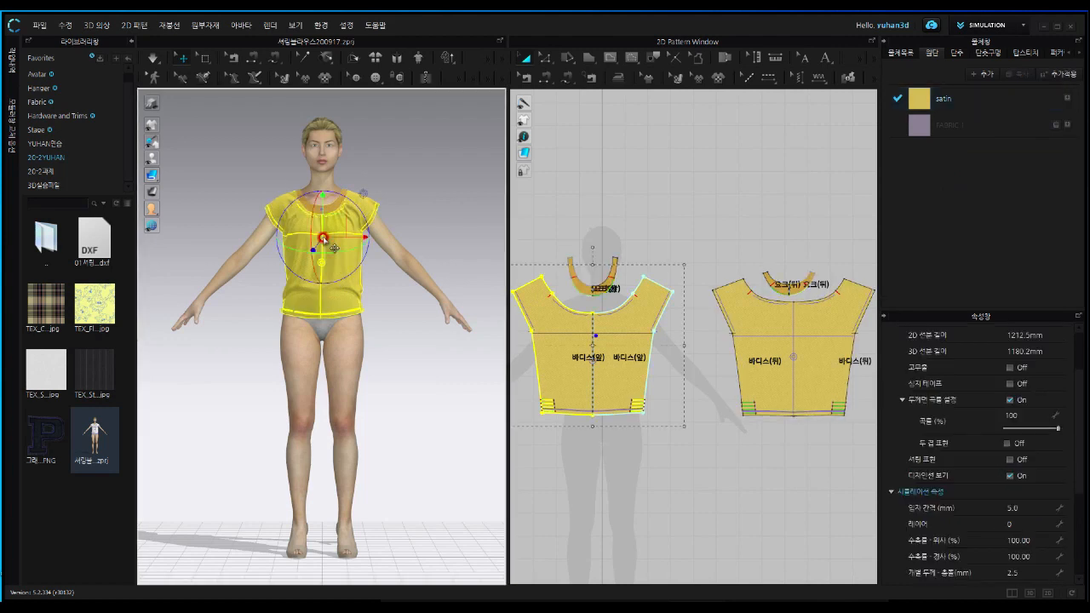
pyautogui.scroll(2, 328, 247)
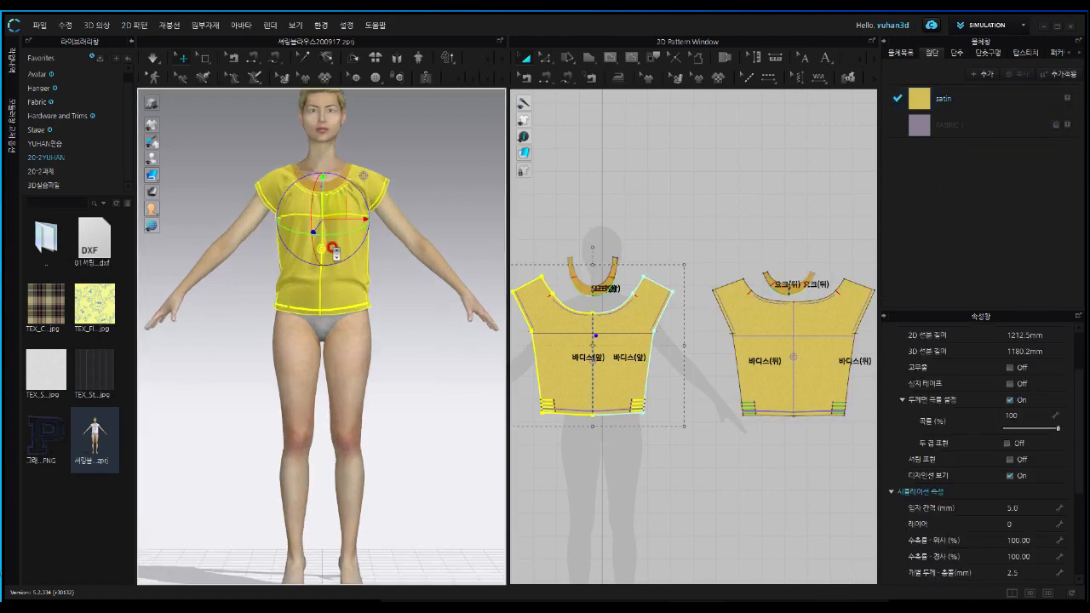
pyautogui.moveTo(323, 213); pyautogui.dragTo(342, 343, button='middle')
pyautogui.scroll(-1, 342, 349)
pyautogui.scroll(2, 344, 352)
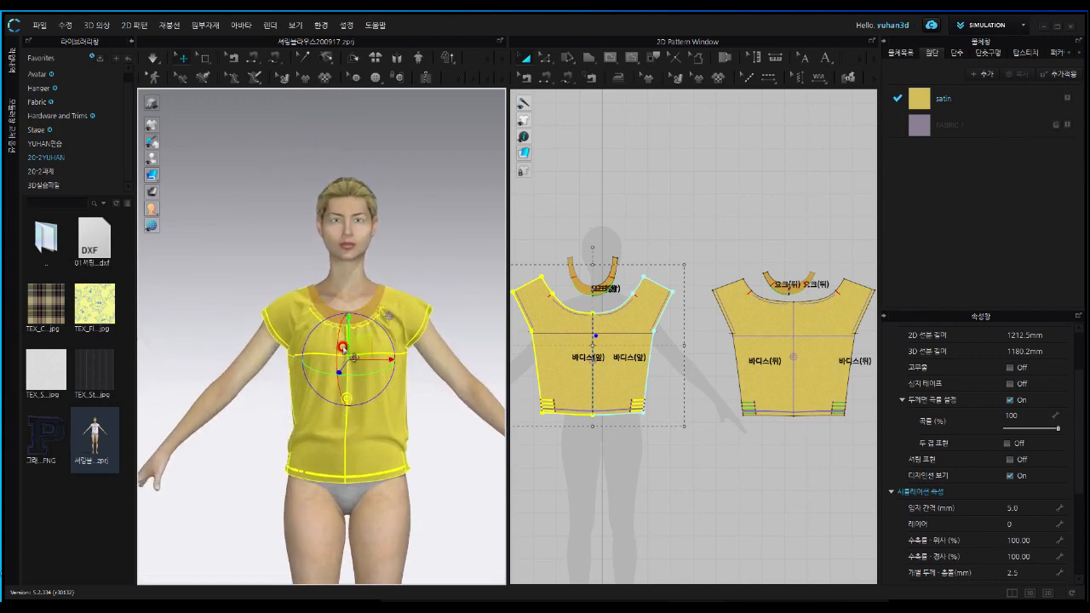
pyautogui.scroll(-2, 366, 379)
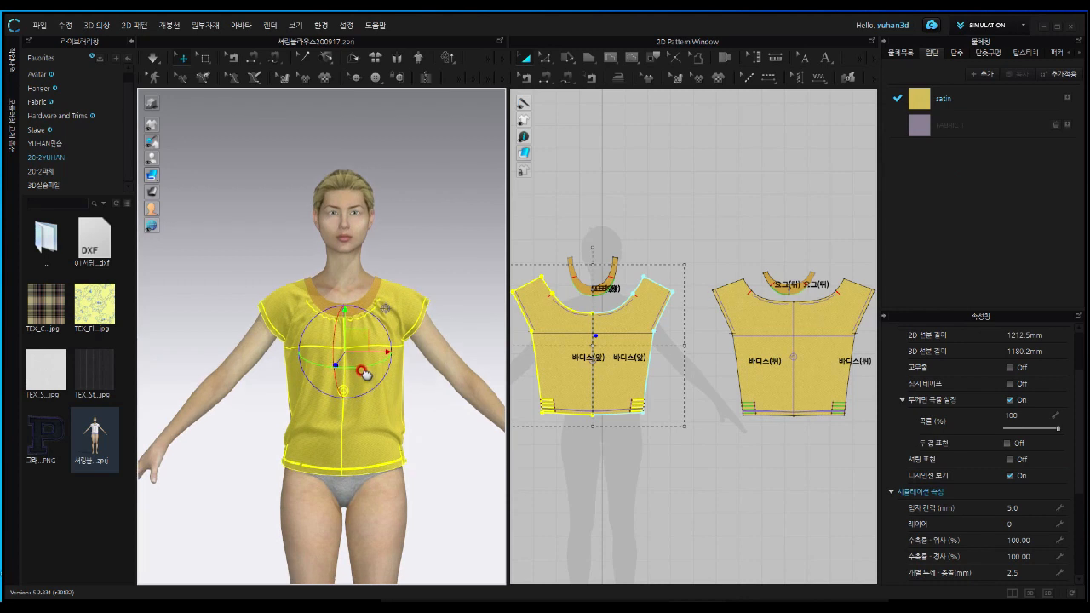
pyautogui.click(451, 226)
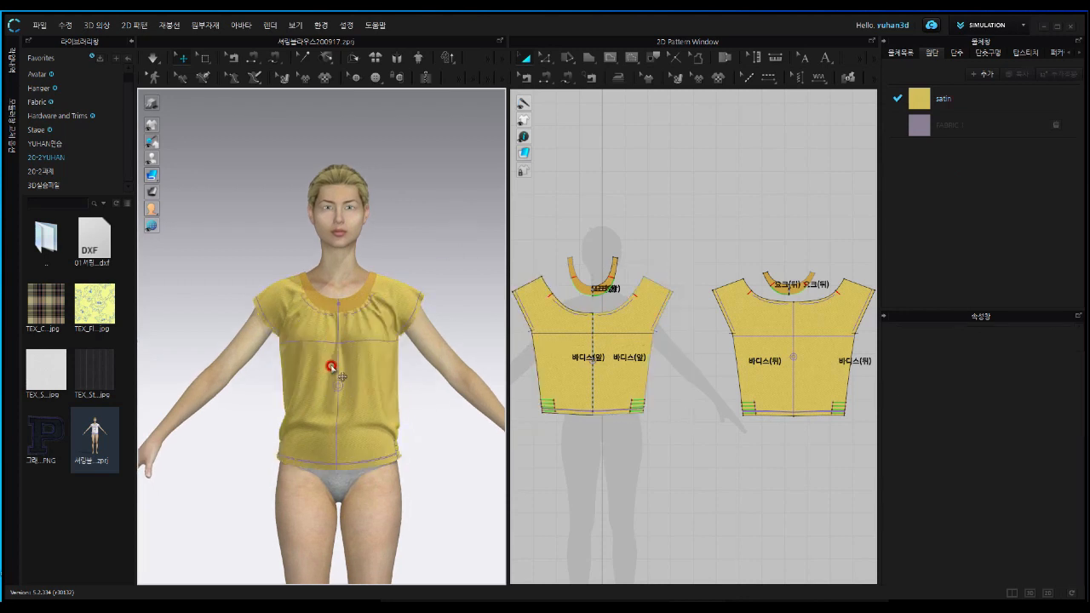
pyautogui.scroll(3, 336, 362)
pyautogui.scroll(1, 362, 368)
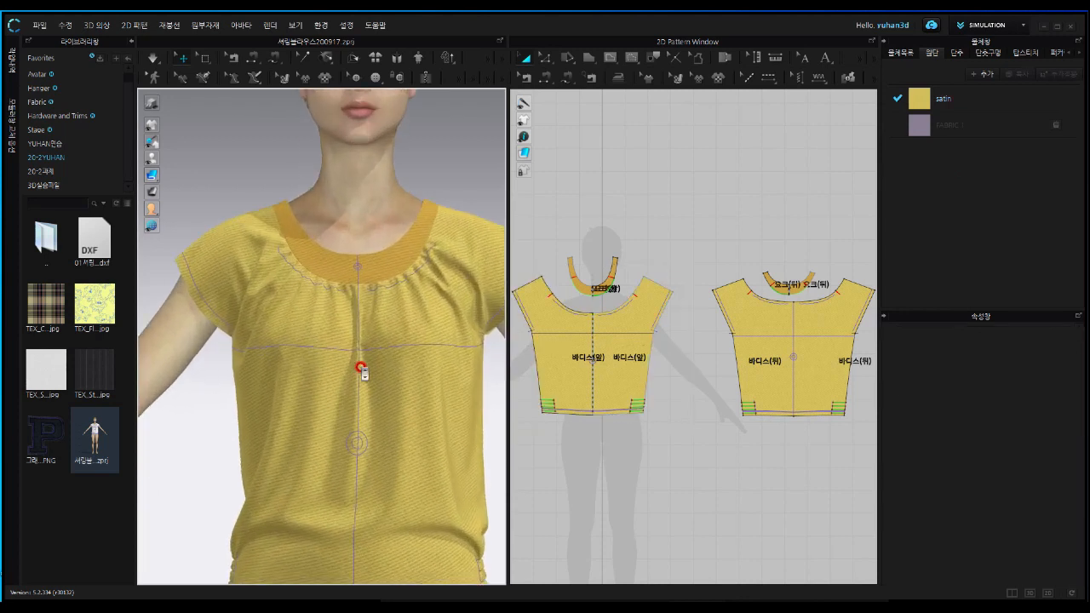
pyautogui.scroll(1, 383, 375)
pyautogui.moveTo(402, 383); pyautogui.dragTo(355, 343, button='middle')
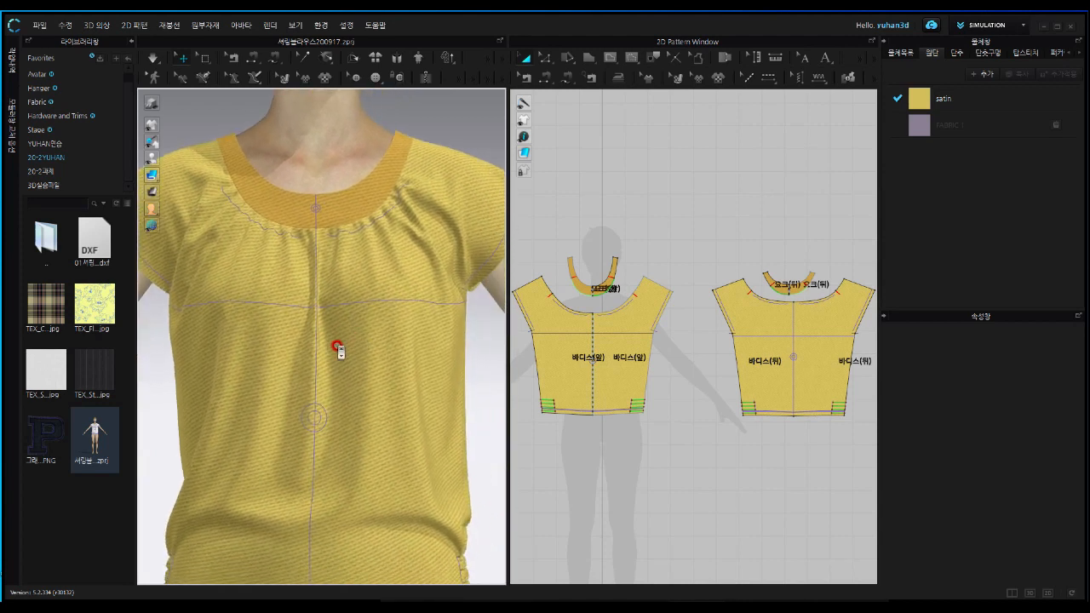
pyautogui.scroll(1, 340, 346)
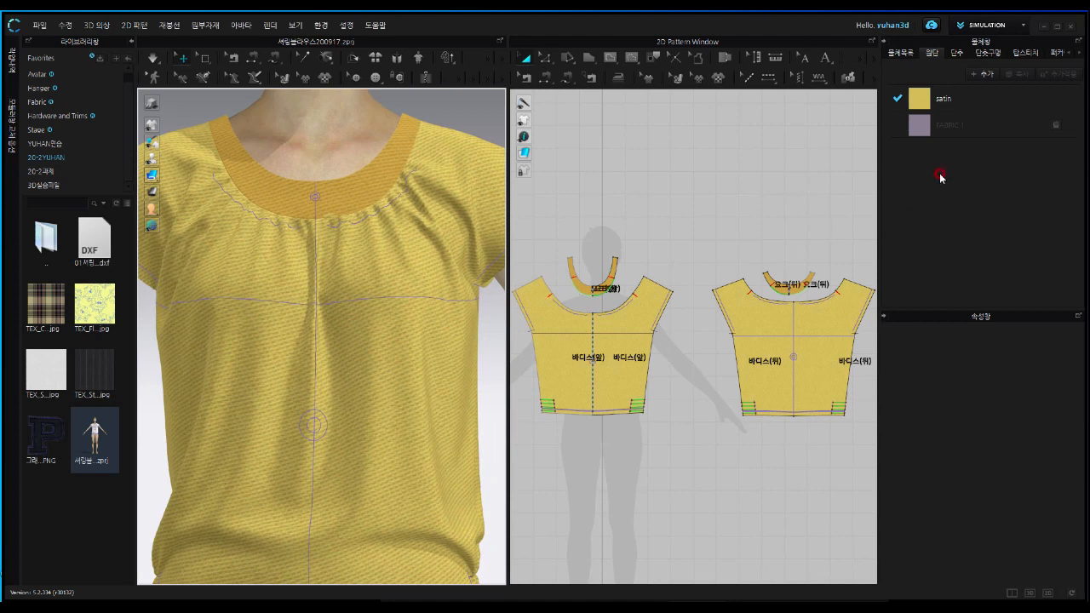
# Apply FABRIC 1 to all bodice and yoke pattern pieces and inspect the surface on the 3D blouse
pyautogui.click(922, 130)
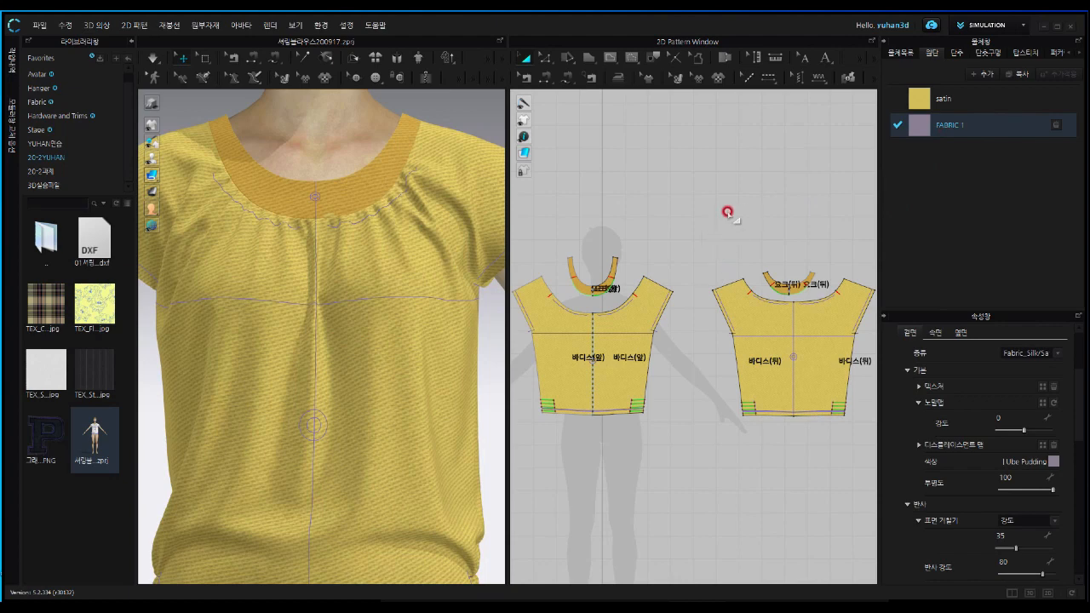
pyautogui.click(704, 227)
pyautogui.scroll(-2, 705, 228)
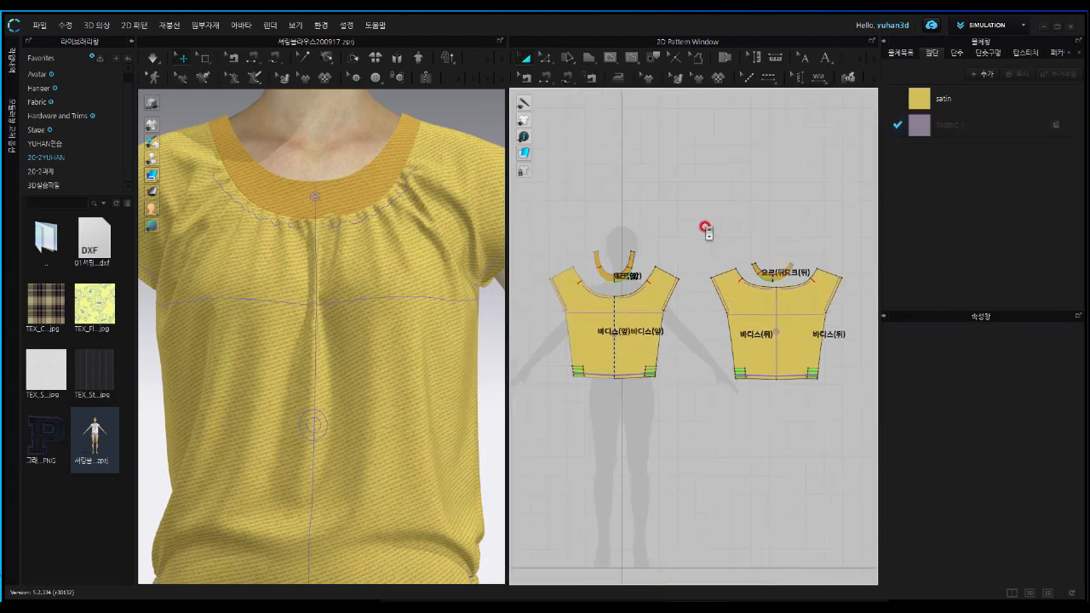
pyautogui.moveTo(560, 201); pyautogui.dragTo(705, 362)
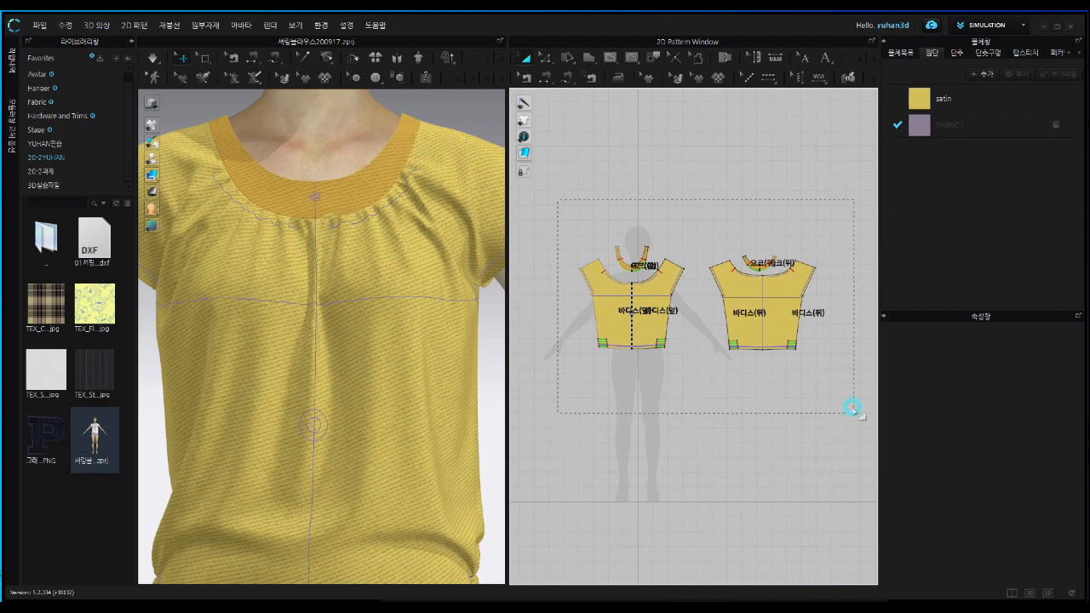
pyautogui.moveTo(852, 407); pyautogui.dragTo(850, 398)
pyautogui.moveTo(920, 135); pyautogui.dragTo(773, 296)
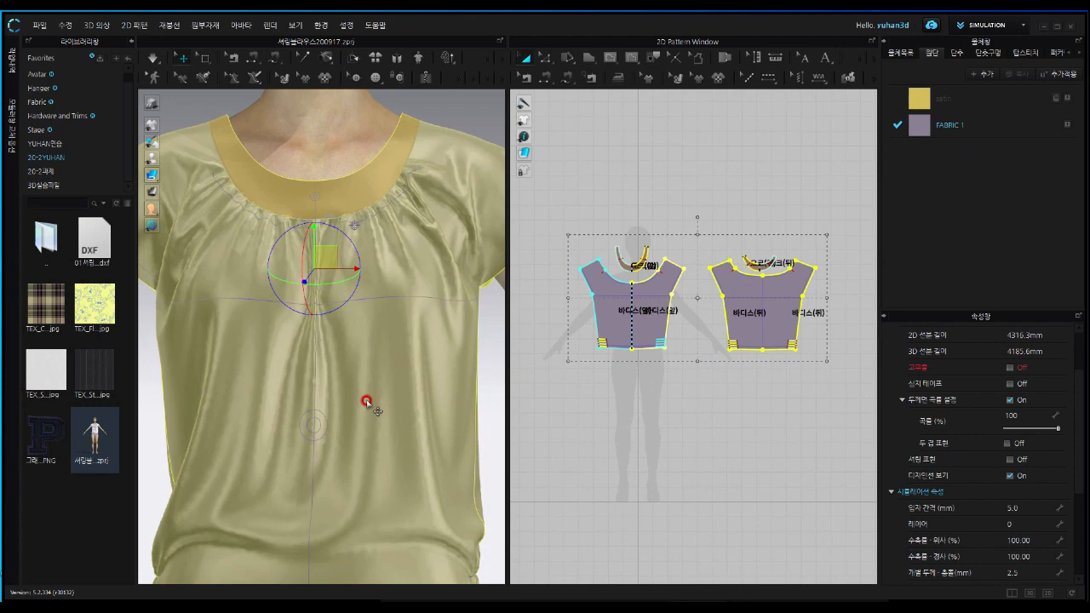
pyautogui.scroll(2, 365, 400)
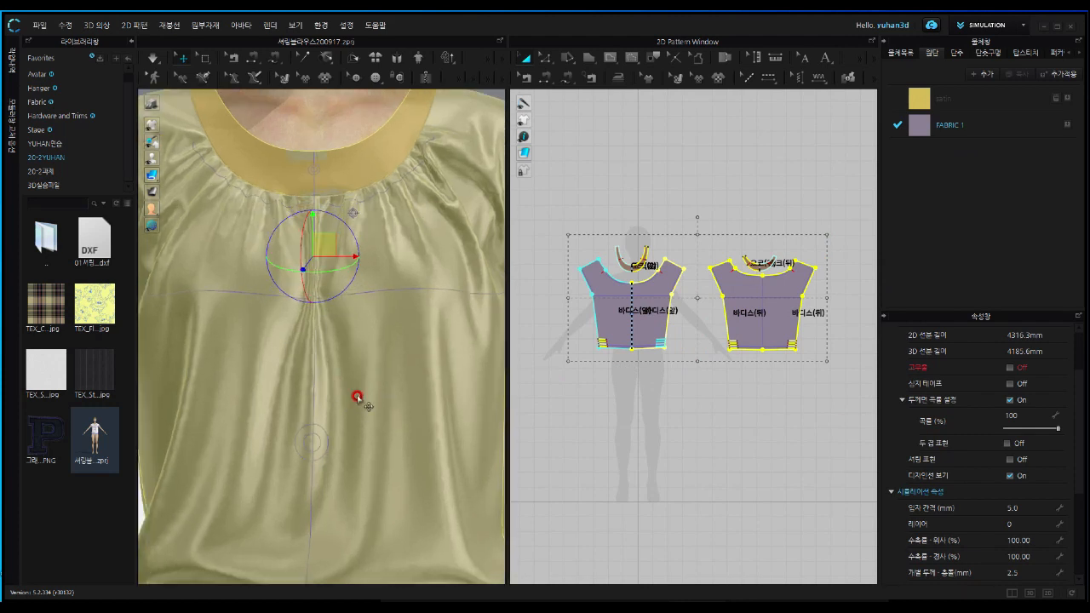
pyautogui.click(696, 391)
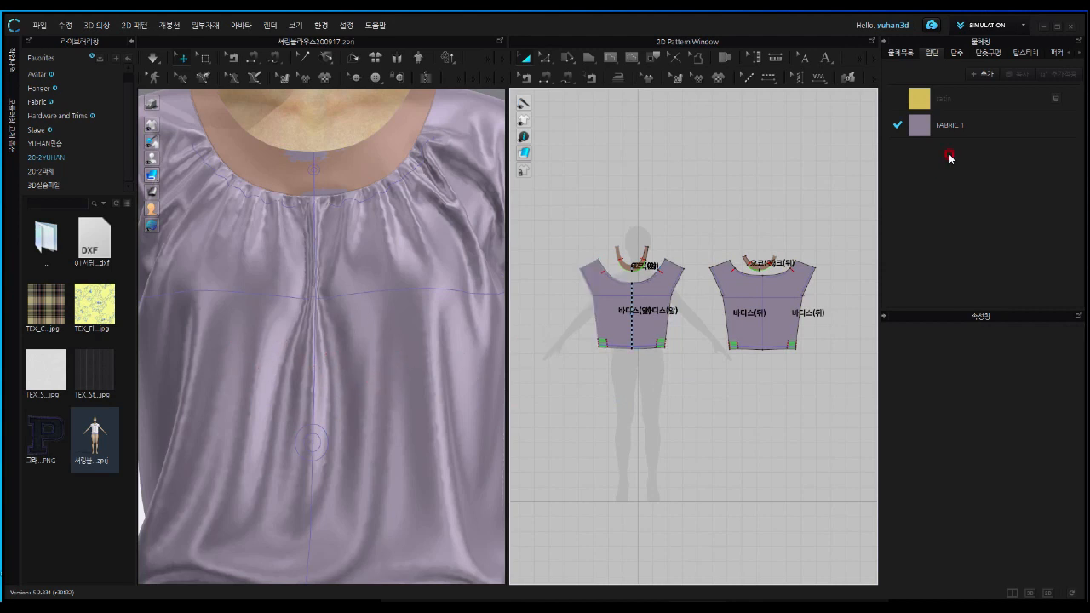
# Reassign the satin fabric to all bodice and yoke pattern pieces
pyautogui.click(949, 100)
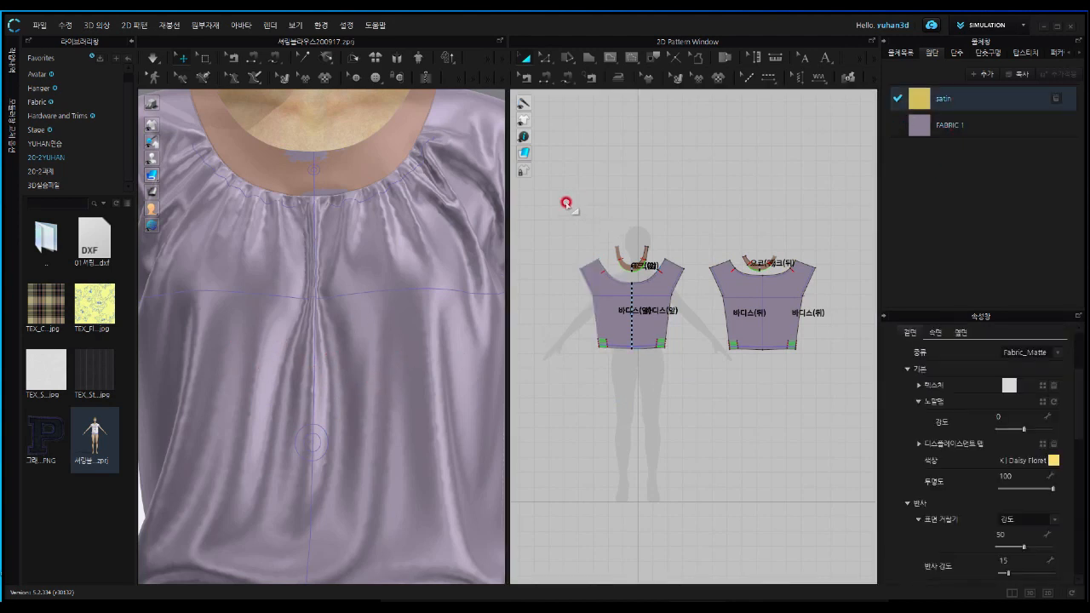
pyautogui.moveTo(564, 202); pyautogui.dragTo(836, 388)
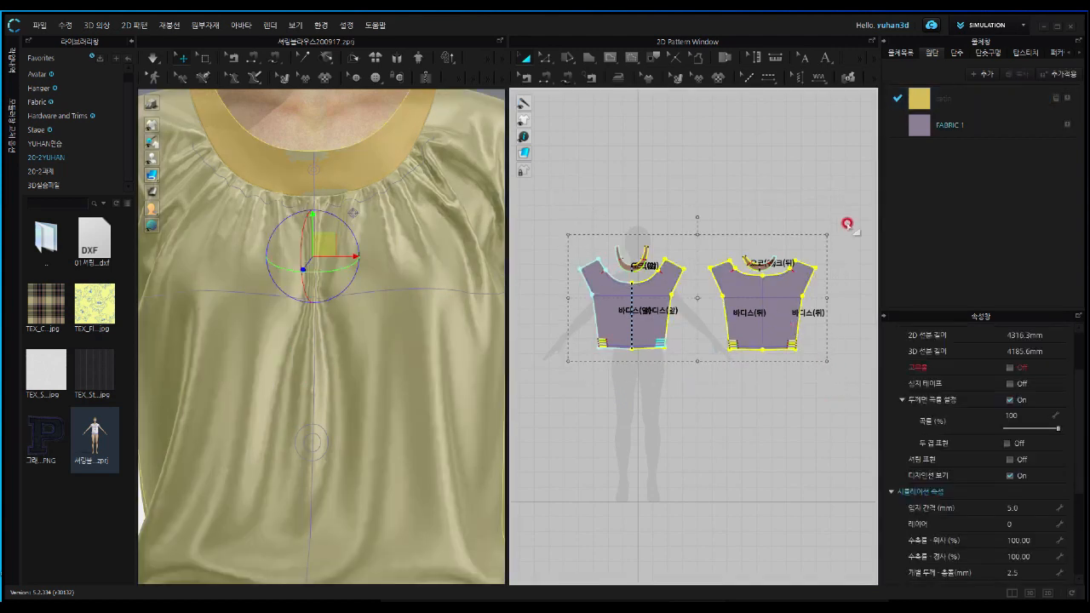
pyautogui.moveTo(925, 101); pyautogui.dragTo(772, 302)
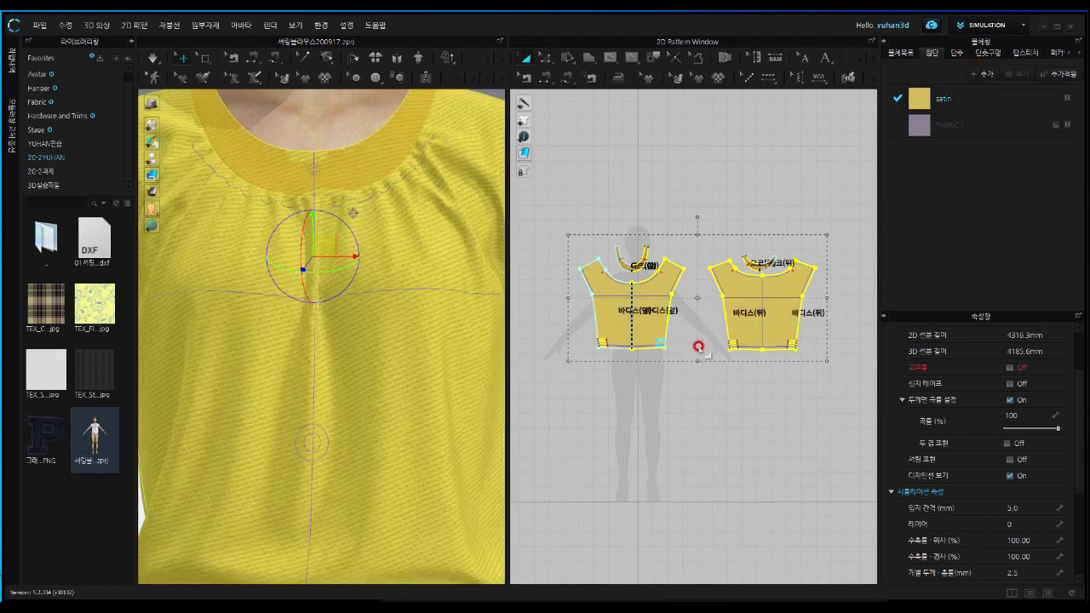
pyautogui.click(620, 407)
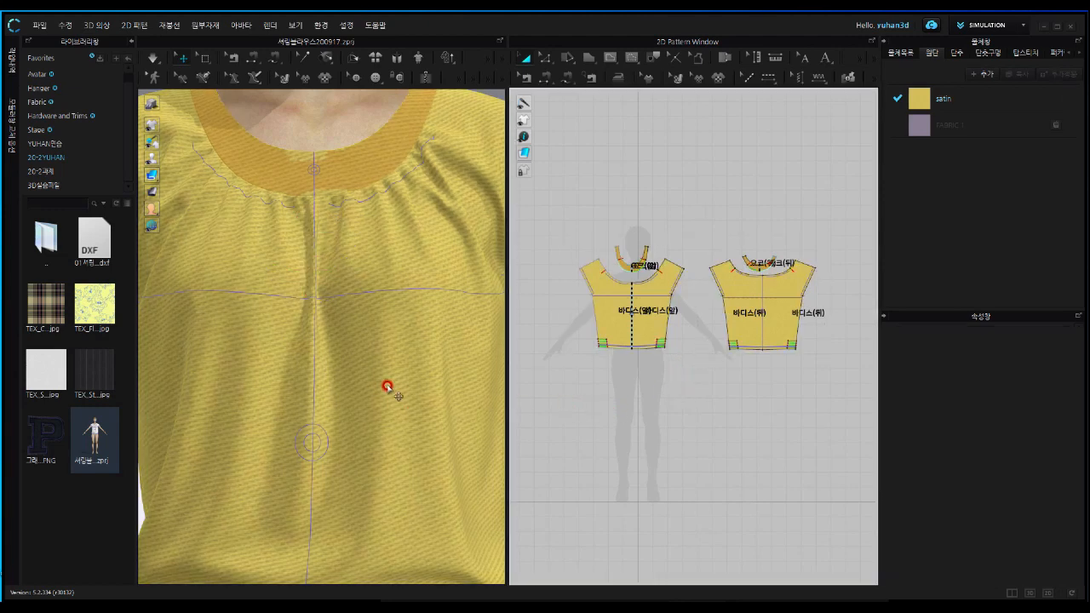
# Review the satin fabric's material settings, its TEX_Satin.jpg texture image, and the material and color settings of FABRIC 1
pyautogui.click(979, 98)
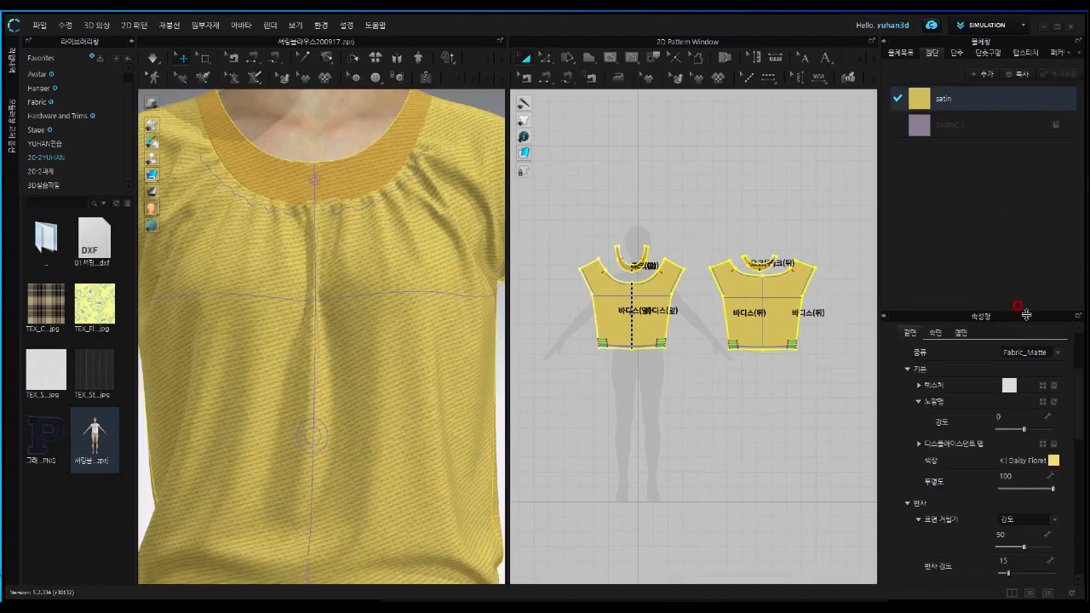
pyautogui.moveTo(1012, 580); pyautogui.dragTo(1008, 583)
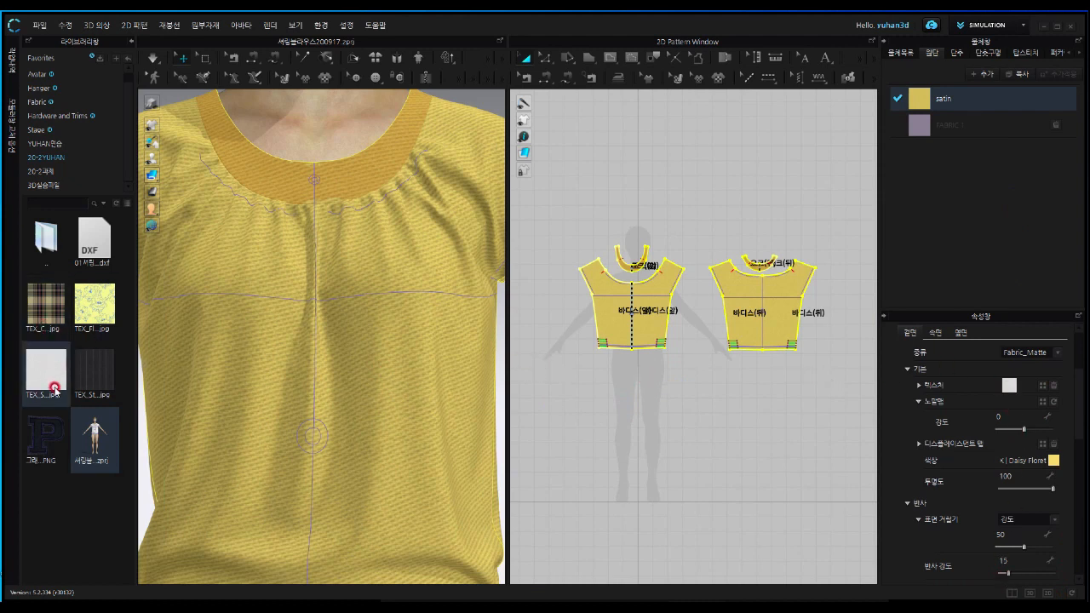
pyautogui.moveTo(41, 388)
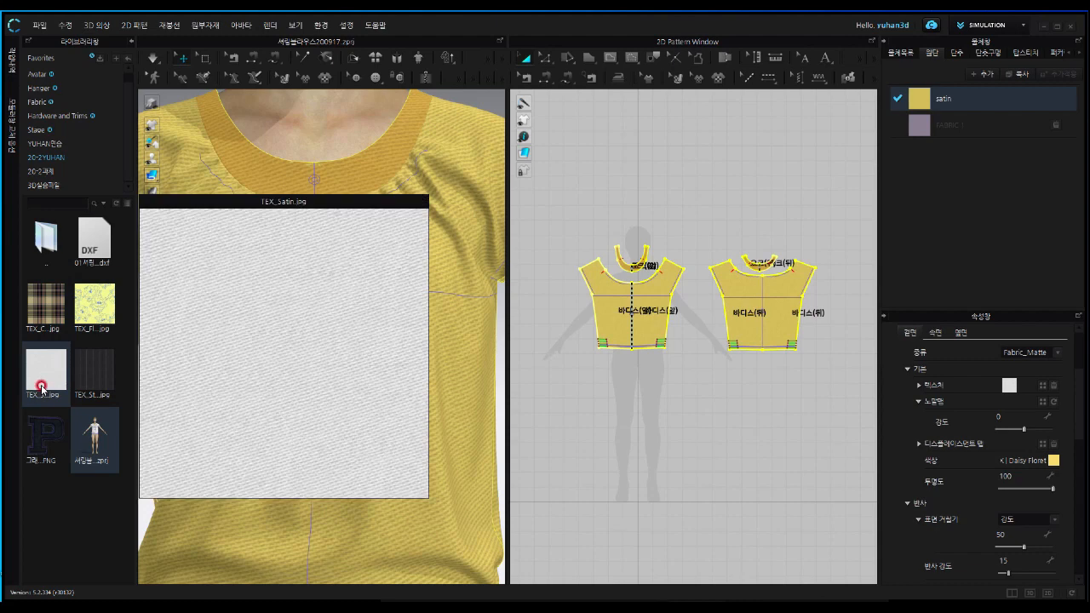
pyautogui.moveTo(39, 372); pyautogui.dragTo(382, 324)
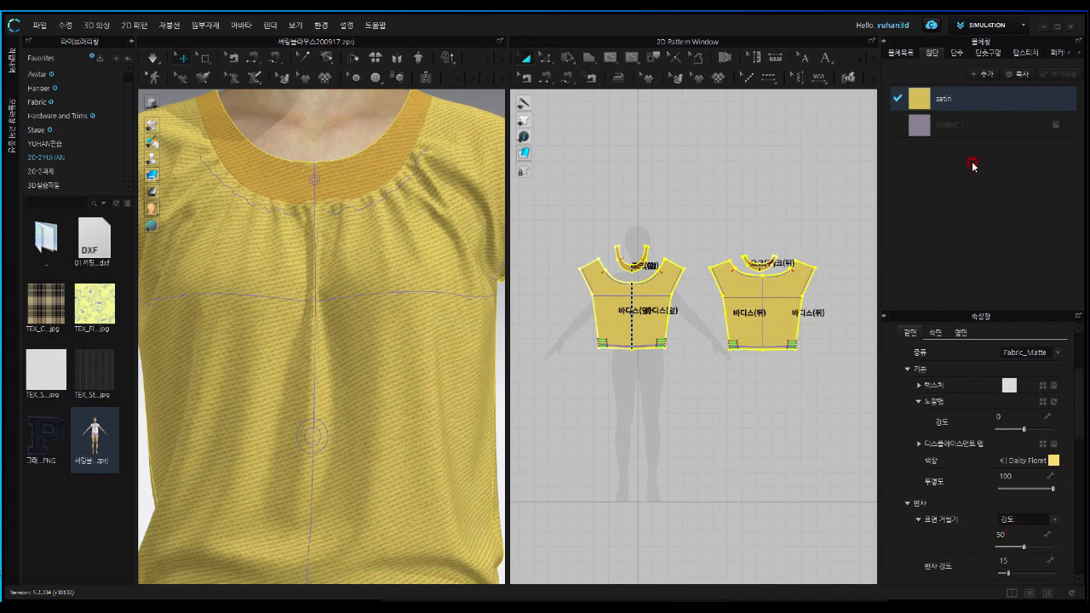
pyautogui.click(988, 127)
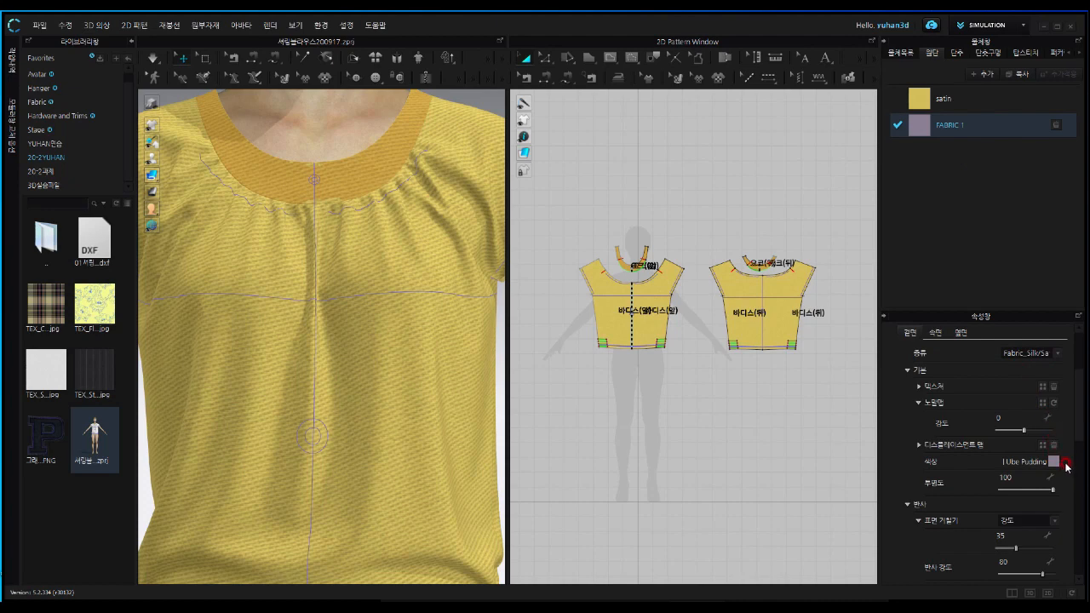
pyautogui.click(1054, 462)
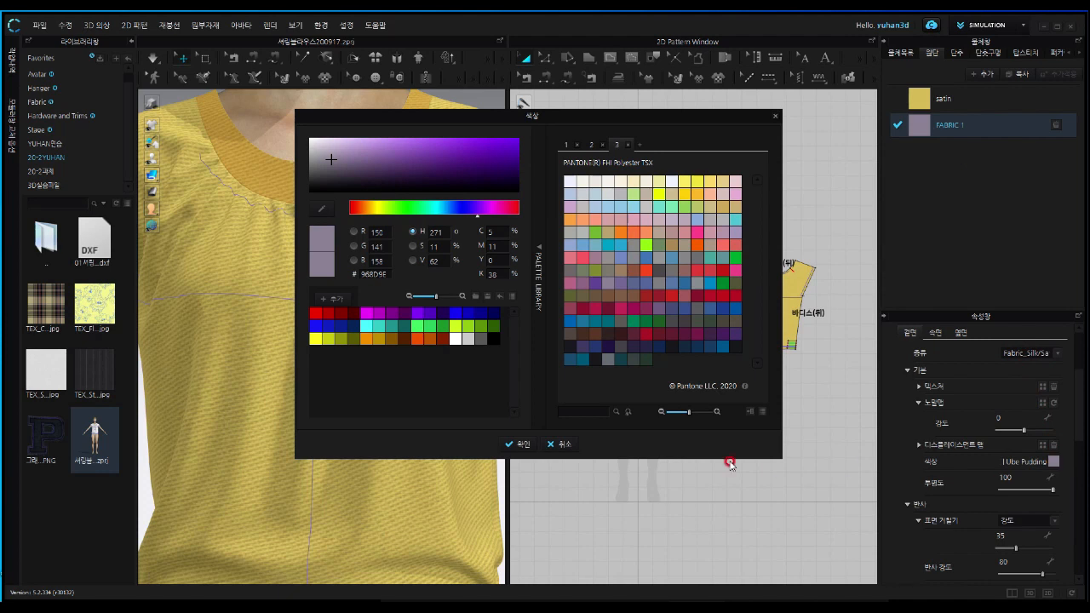
pyautogui.click(565, 444)
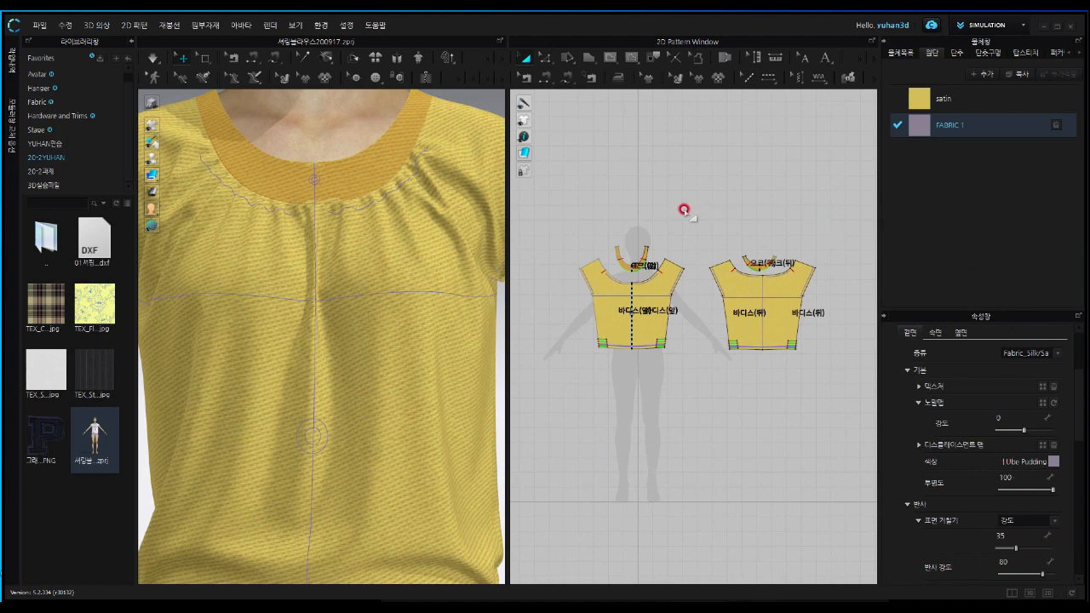
# Assign FABRIC 1 to every bodice and yoke pattern piece of the blouse and clear the selection
pyautogui.moveTo(557, 213); pyautogui.dragTo(842, 375)
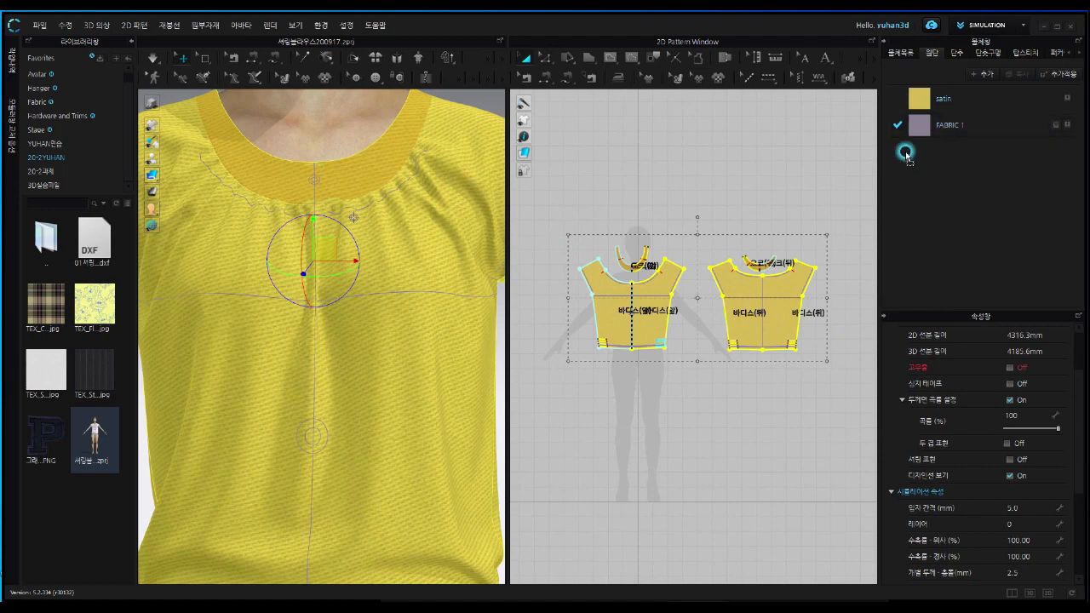
pyautogui.moveTo(755, 296); pyautogui.dragTo(756, 296)
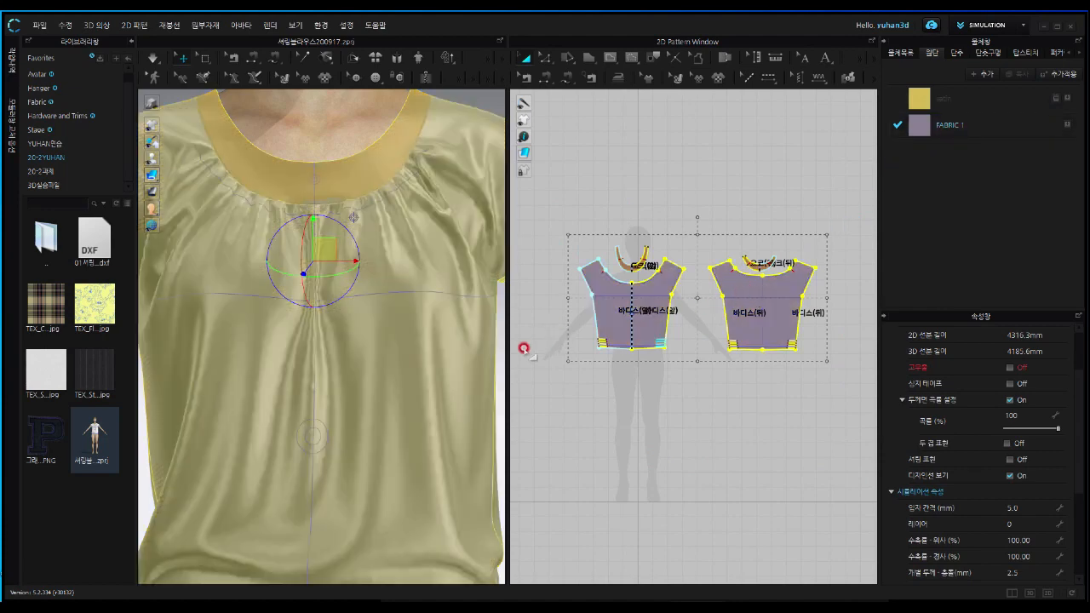
pyautogui.click(551, 192)
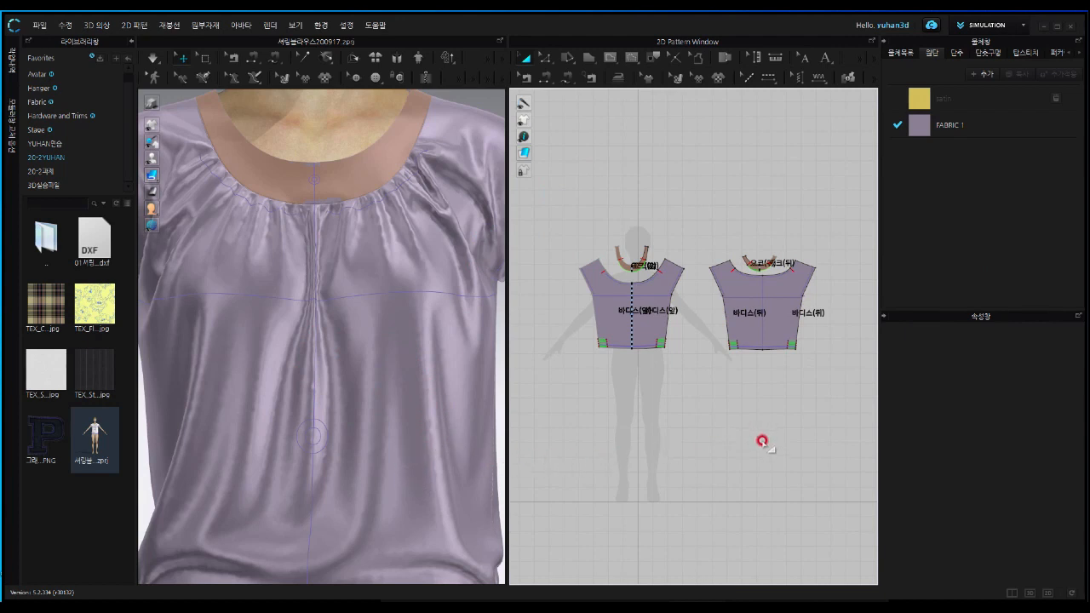
# Add a third fabric to the fabric list and set its material type to Fabric_Velvet
pyautogui.click(941, 98)
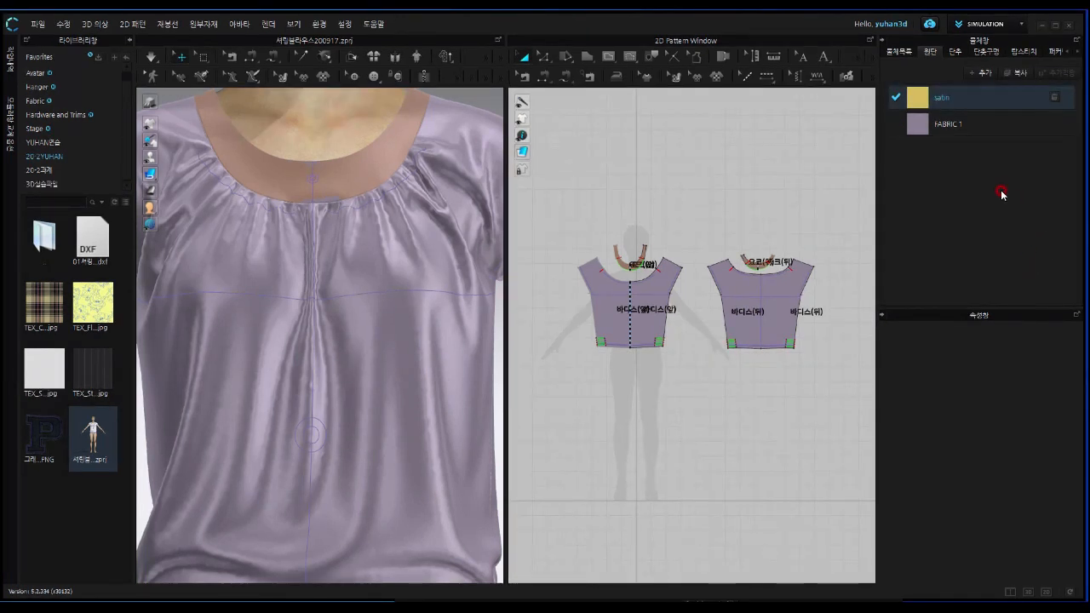
pyautogui.click(984, 73)
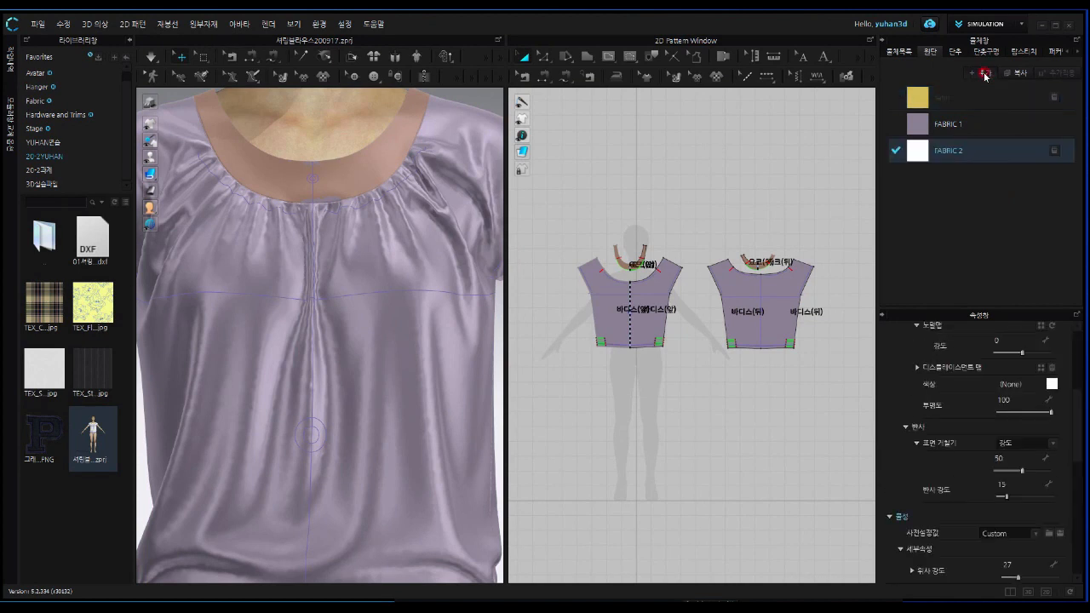
pyautogui.click(1058, 367)
pyautogui.moveTo(1077, 405); pyautogui.dragTo(1081, 366)
pyautogui.click(1056, 399)
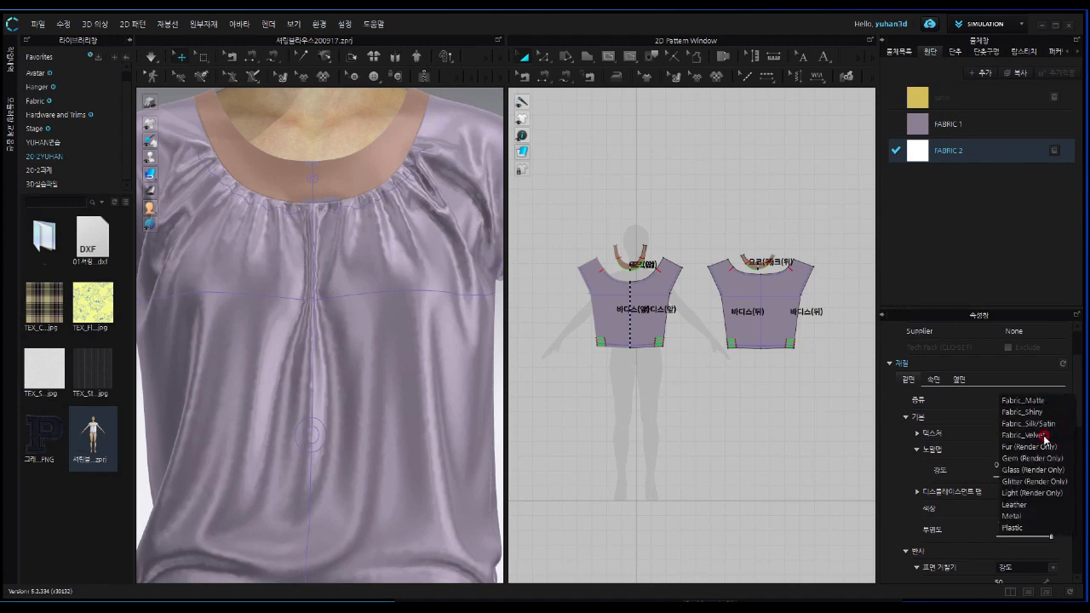
pyautogui.click(1039, 437)
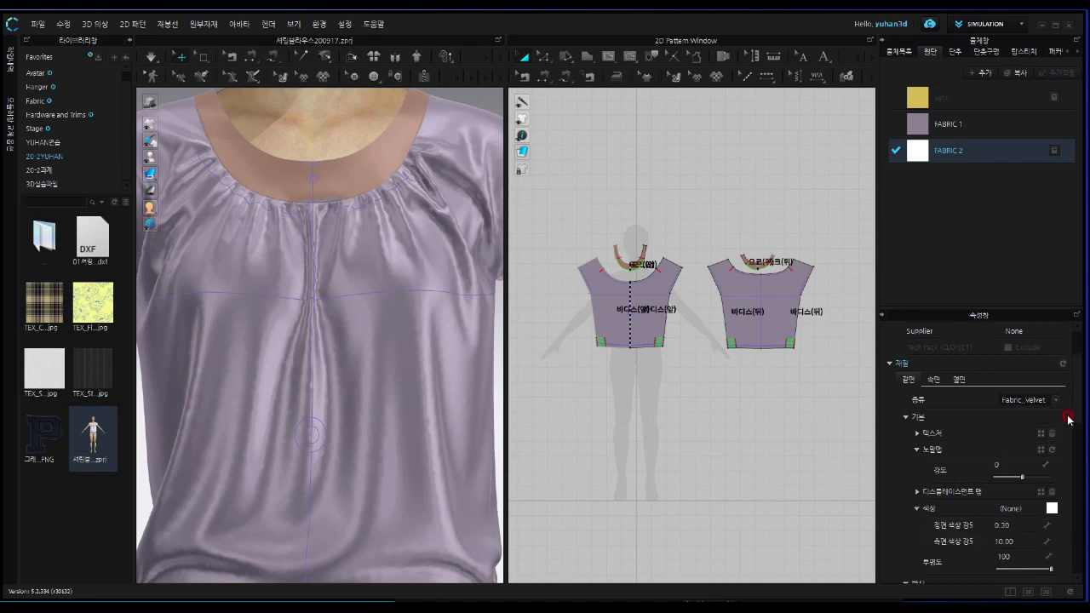
# Review the velvet fabric's color and reflection settings, and apply the Silk_Chiffon physical property preset to it
pyautogui.moveTo(1078, 407); pyautogui.dragTo(1081, 441)
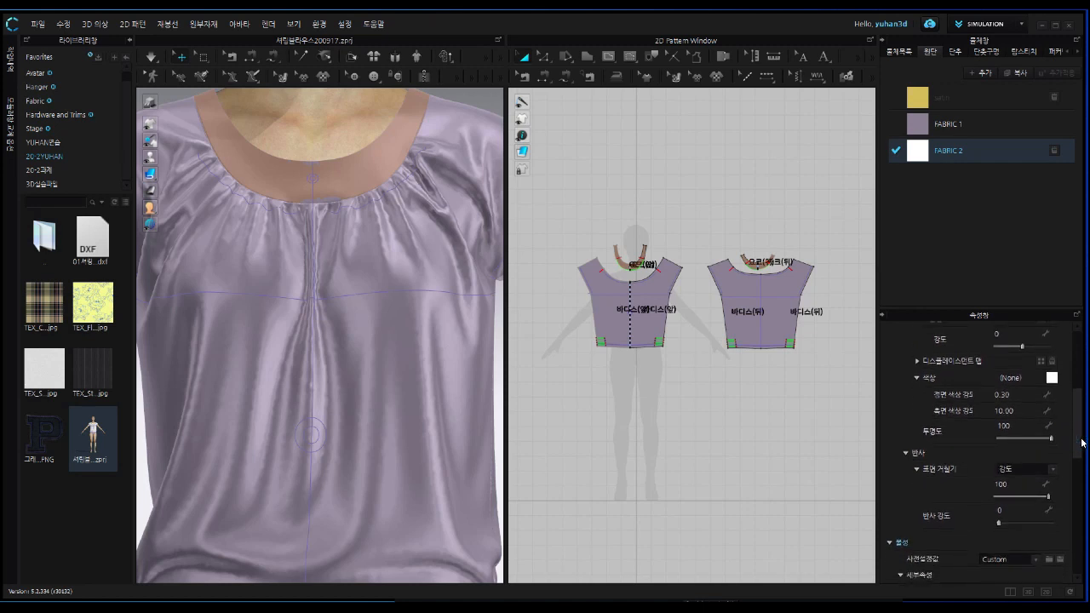
pyautogui.moveTo(1078, 440); pyautogui.dragTo(1079, 405)
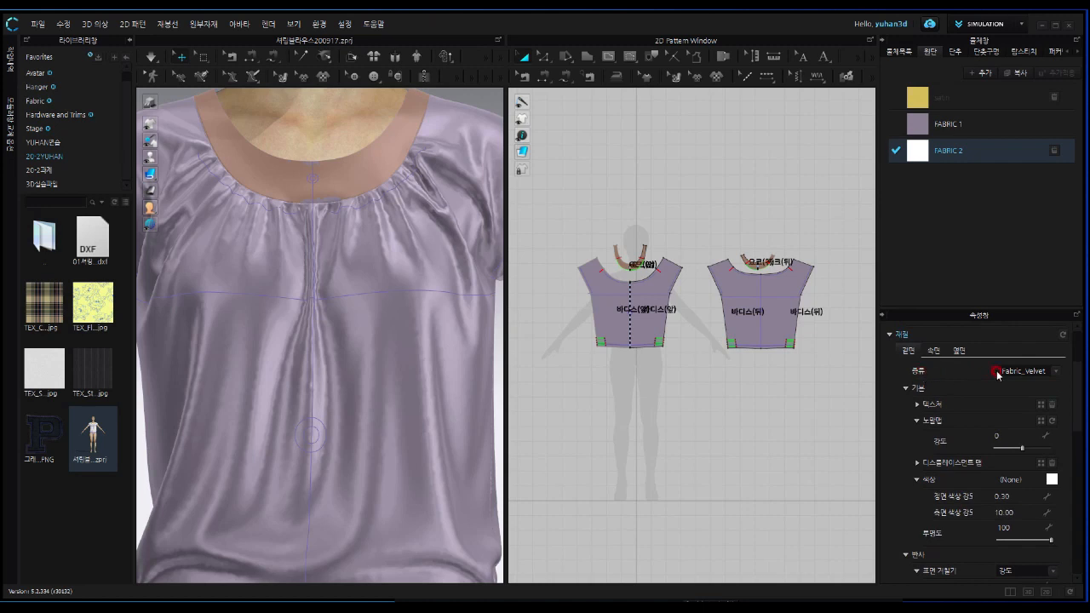
pyautogui.moveTo(1074, 384); pyautogui.dragTo(1075, 419)
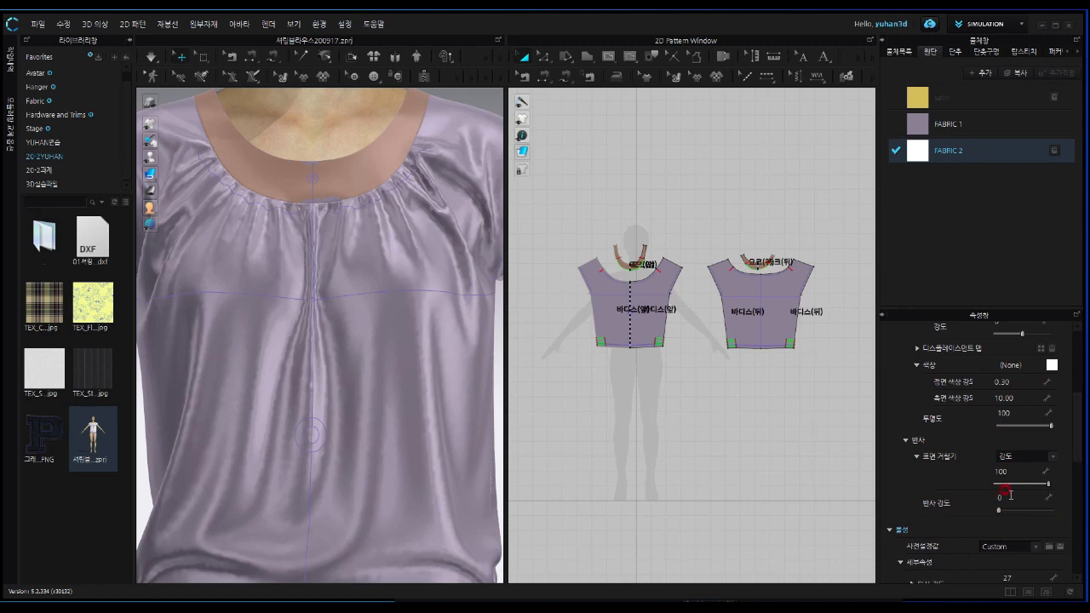
pyautogui.moveTo(1080, 416); pyautogui.dragTo(1078, 456)
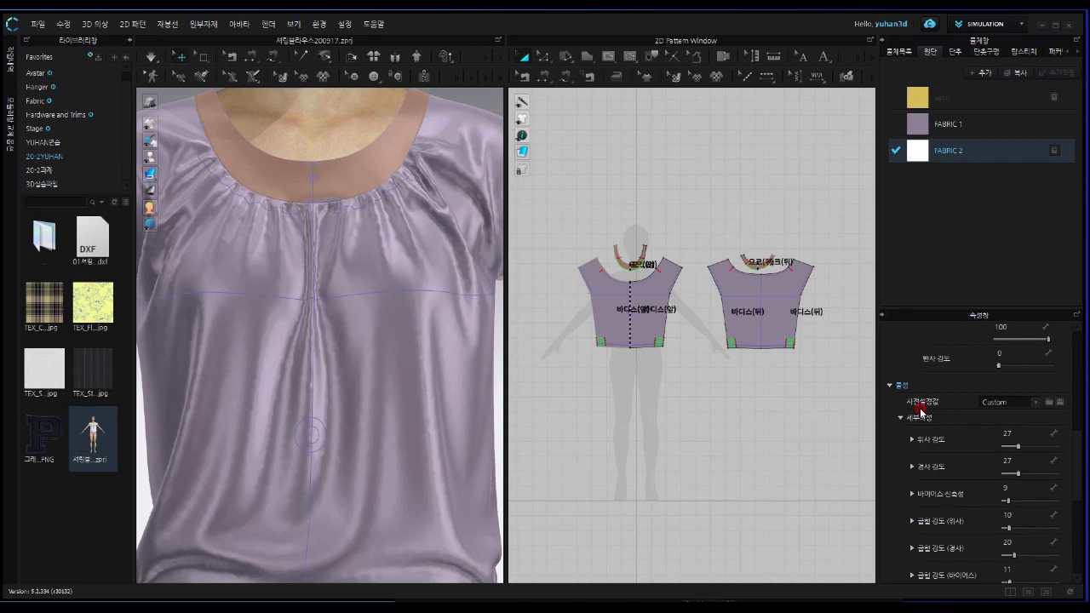
pyautogui.click(1033, 405)
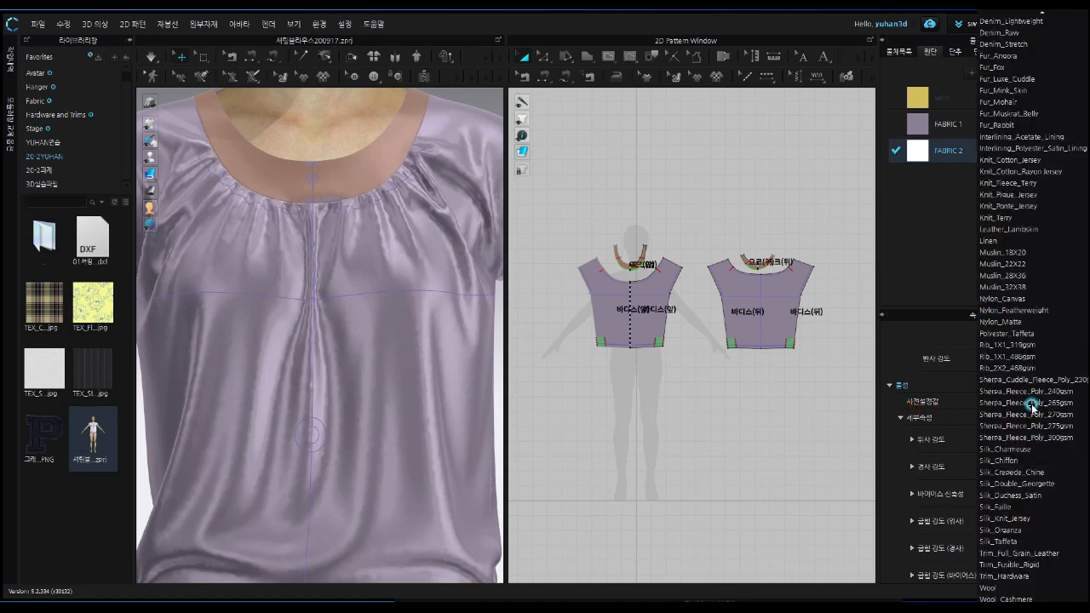
pyautogui.click(1009, 460)
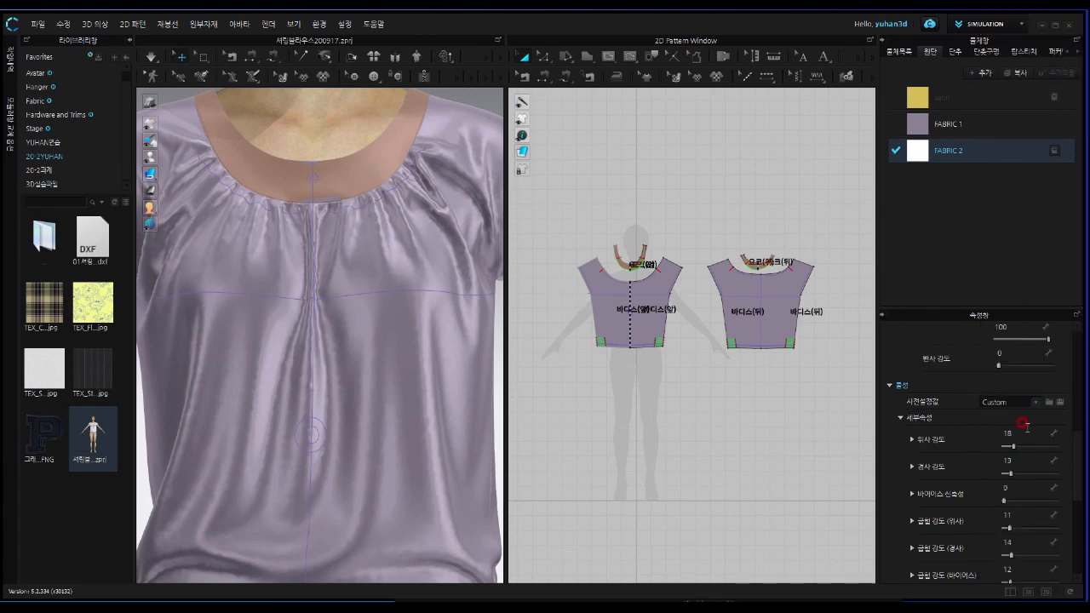
# Set the velvet fabric's color to Evening Azure from the PANTONE FHI Polyester TSX palette
pyautogui.moveTo(1084, 473); pyautogui.dragTo(1085, 418)
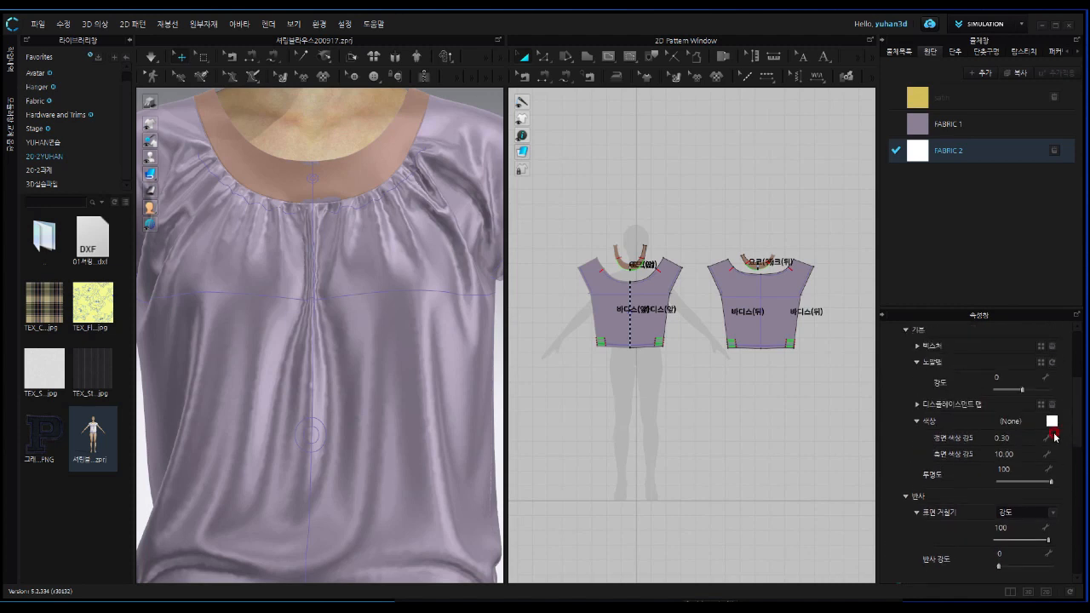
pyautogui.click(1052, 421)
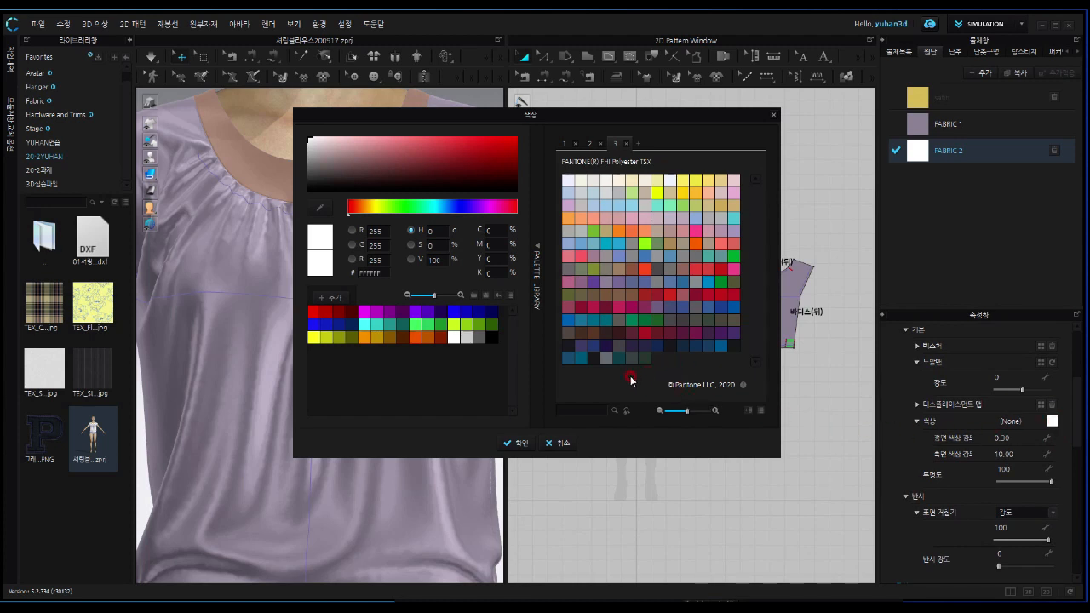
pyautogui.click(579, 359)
pyautogui.click(522, 442)
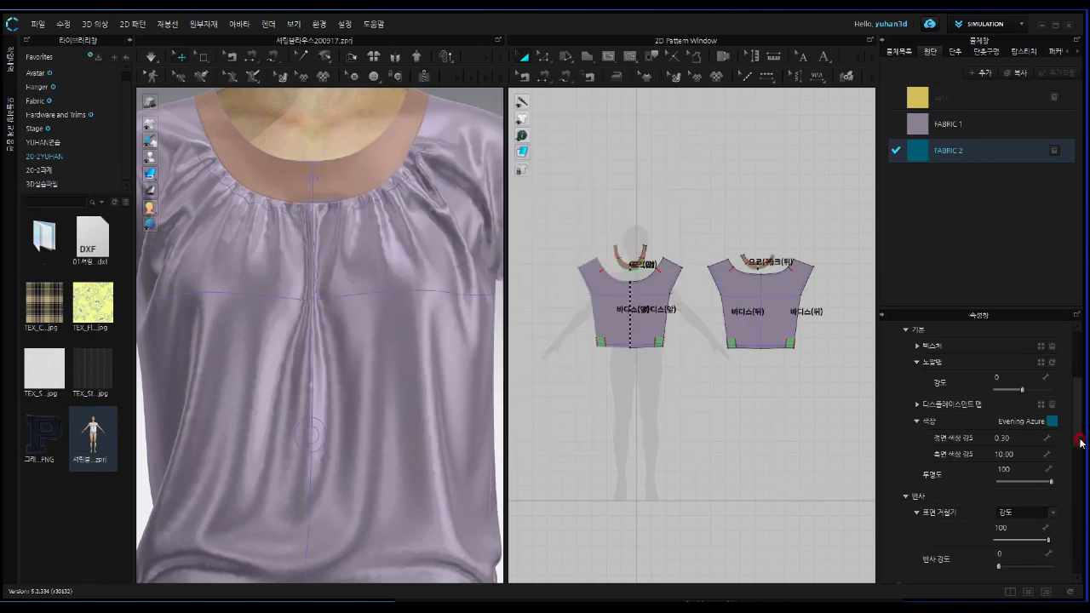
pyautogui.moveTo(1079, 429)
pyautogui.mouseDown()
pyautogui.moveTo(1078, 363)
pyautogui.moveTo(1077, 432)
pyautogui.mouseUp()
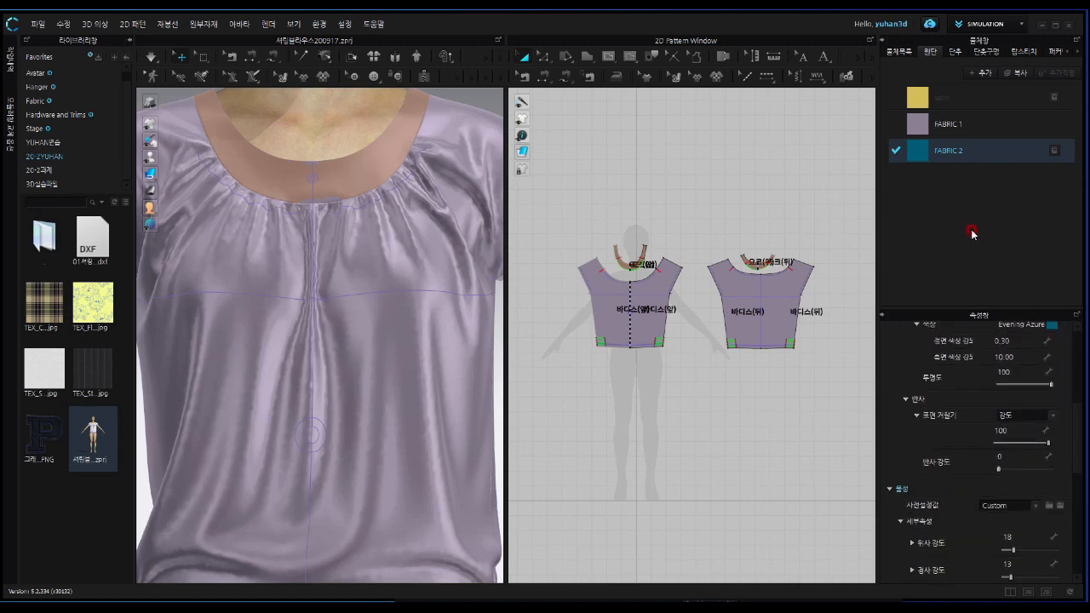
# Apply FABRIC 2 to all bodice and yoke pattern pieces, clear the selection, and inspect the velvet surface on the 3D blouse
pyautogui.click(554, 223)
pyautogui.moveTo(554, 222); pyautogui.dragTo(838, 388)
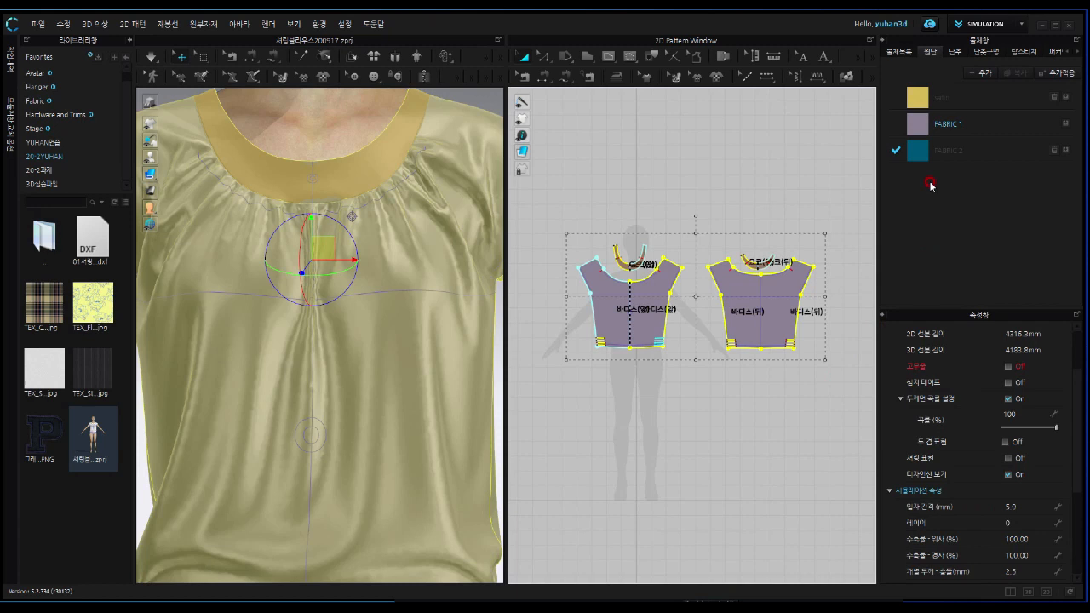
pyautogui.moveTo(918, 153); pyautogui.dragTo(754, 283)
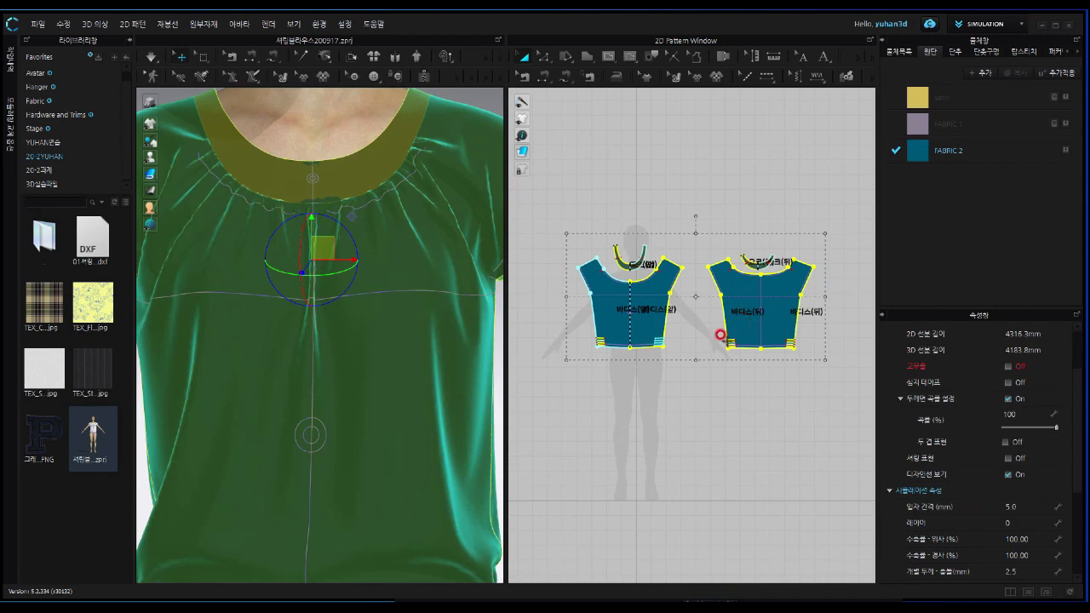
pyautogui.click(640, 161)
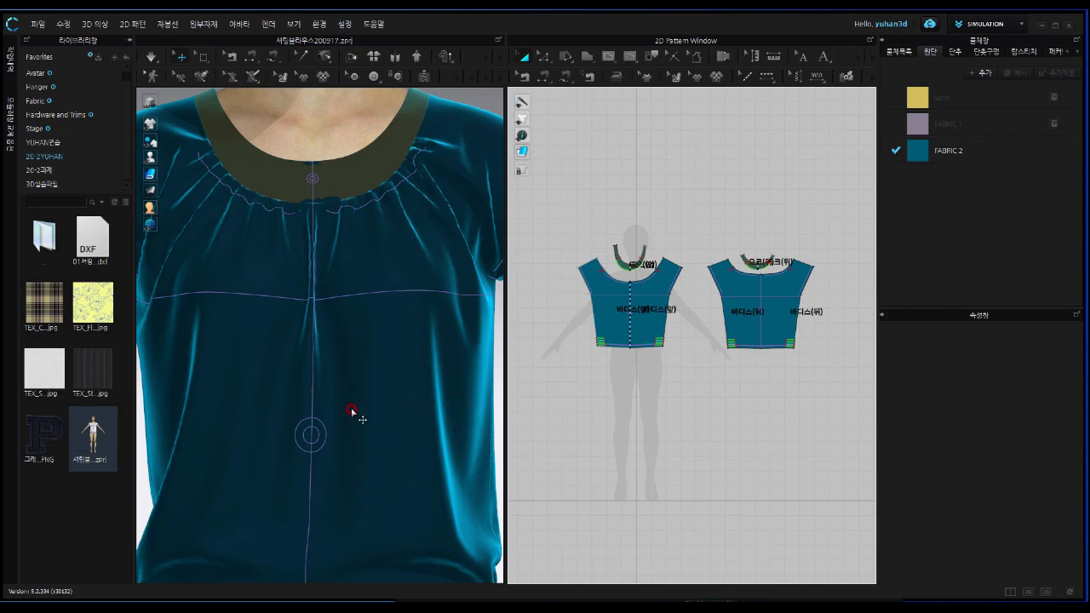
pyautogui.scroll(2, 382, 408)
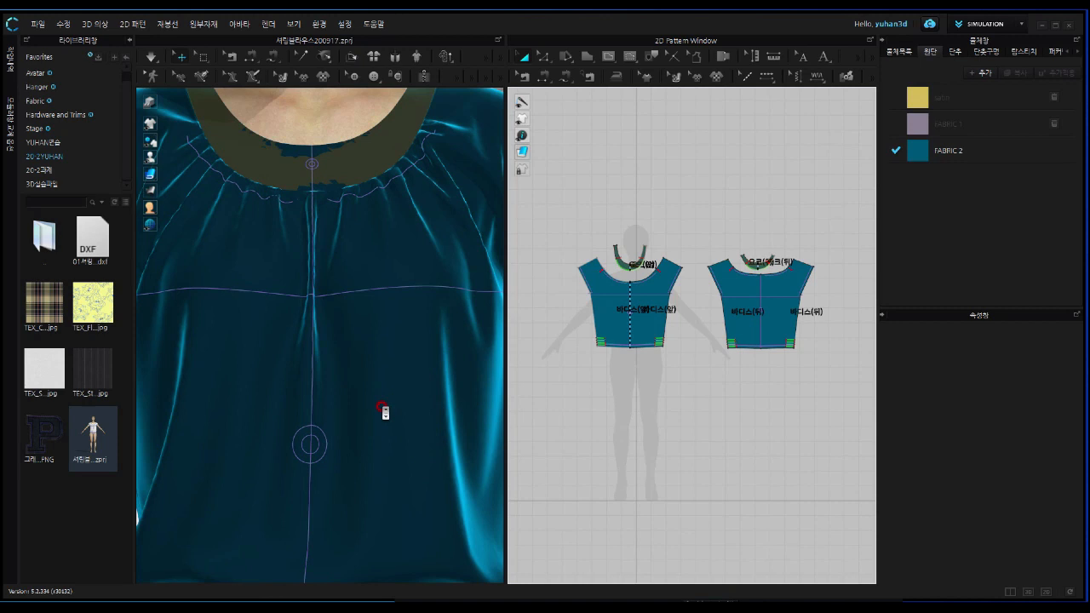
pyautogui.scroll(-5, 382, 408)
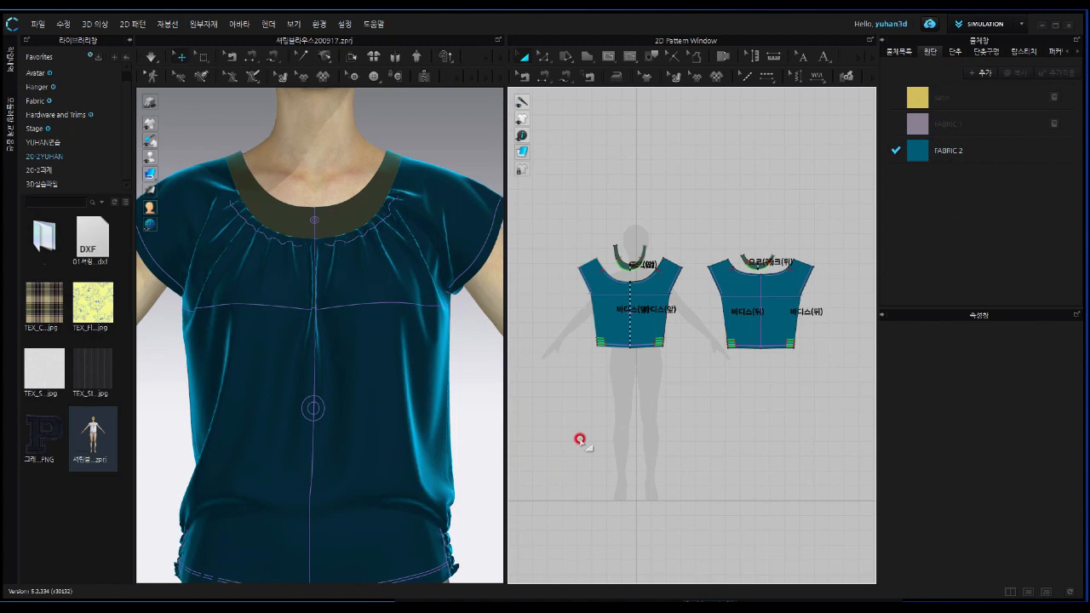
# Hide the seam lines, internal lines and bonding/skiving display on the 3D blouse
pyautogui.moveTo(162, 136)
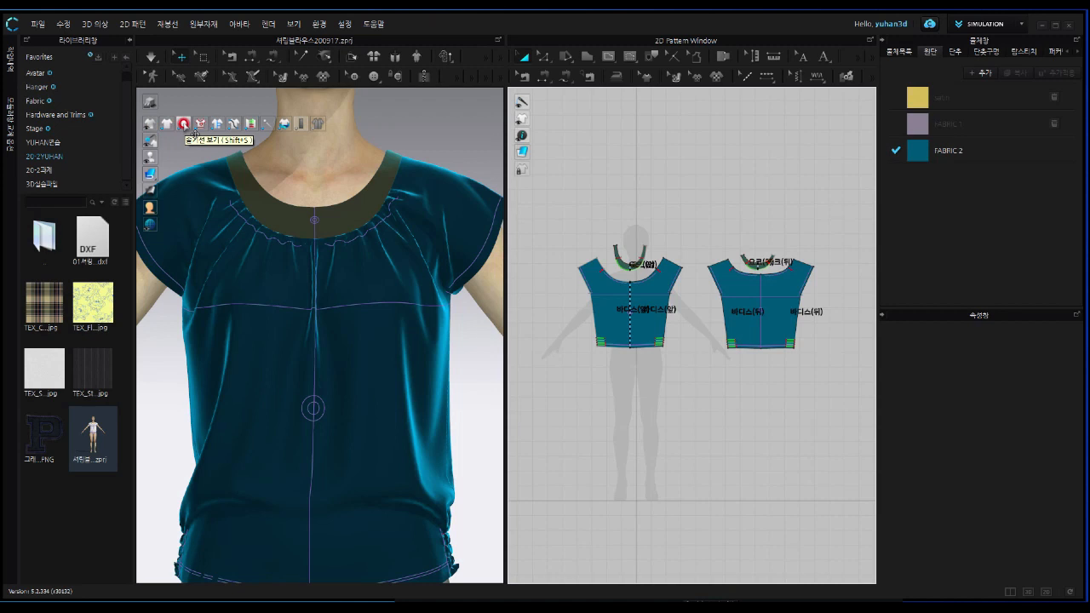
pyautogui.click(184, 126)
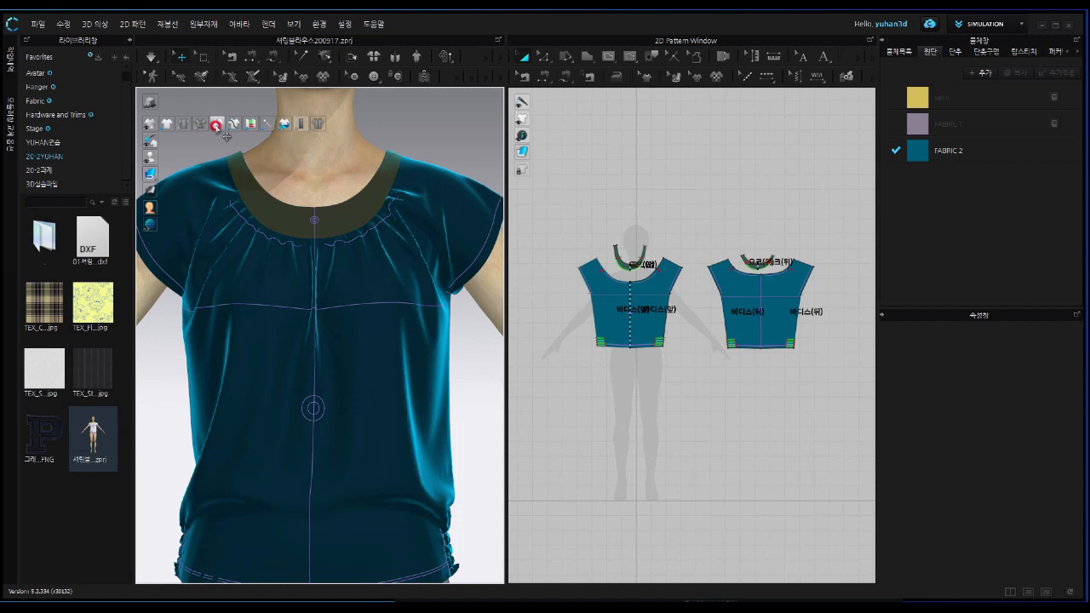
pyautogui.click(227, 136)
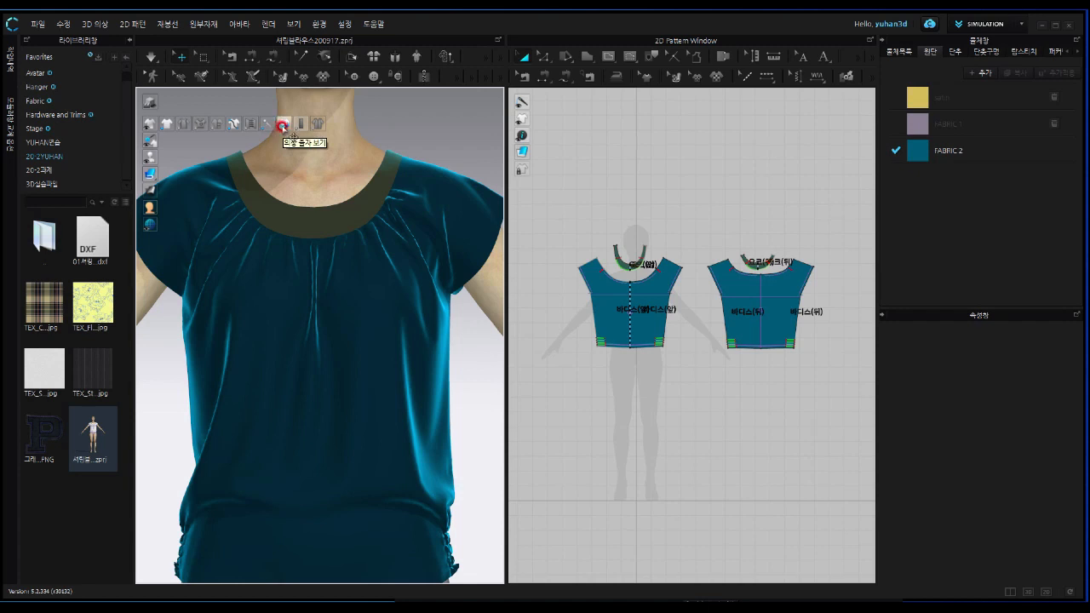
pyautogui.moveTo(150, 140)
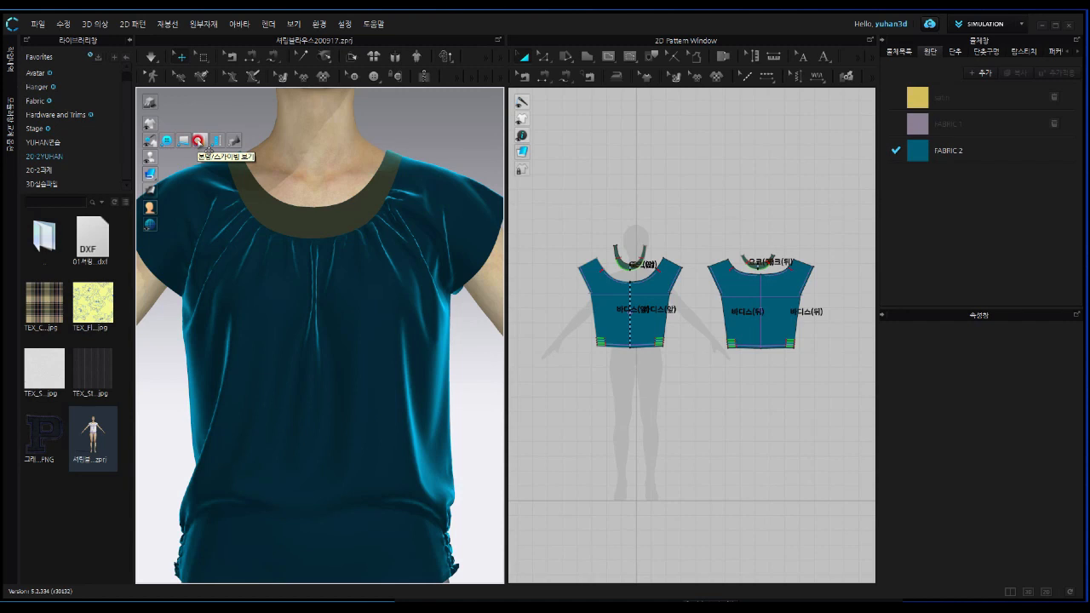
pyautogui.click(207, 148)
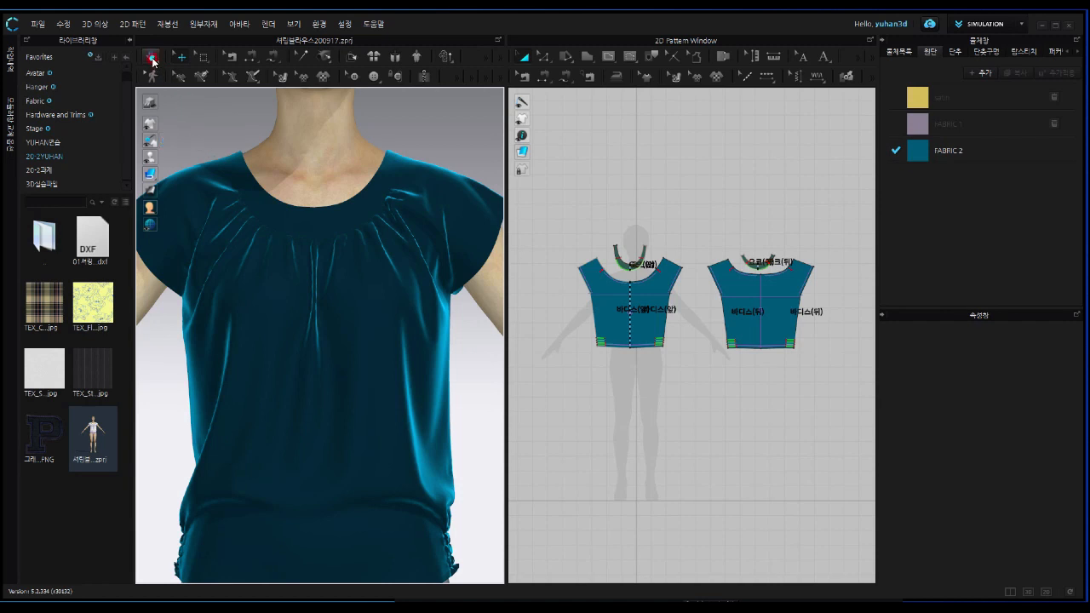
# Simulate the blouse in the default normal-speed mode and clear the pattern piece selection
pyautogui.click(153, 60)
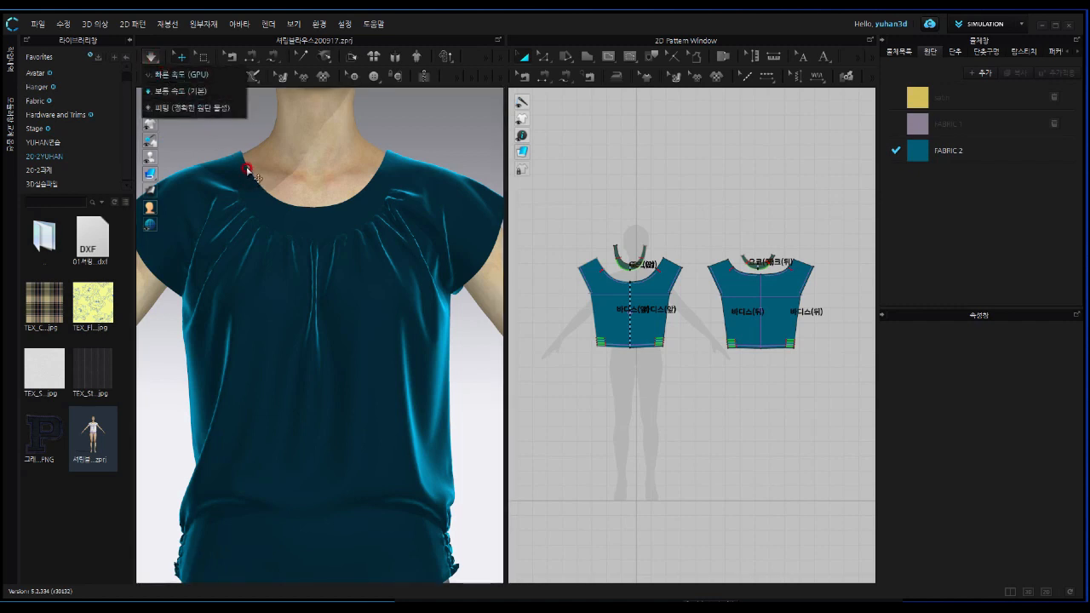
pyautogui.click(174, 90)
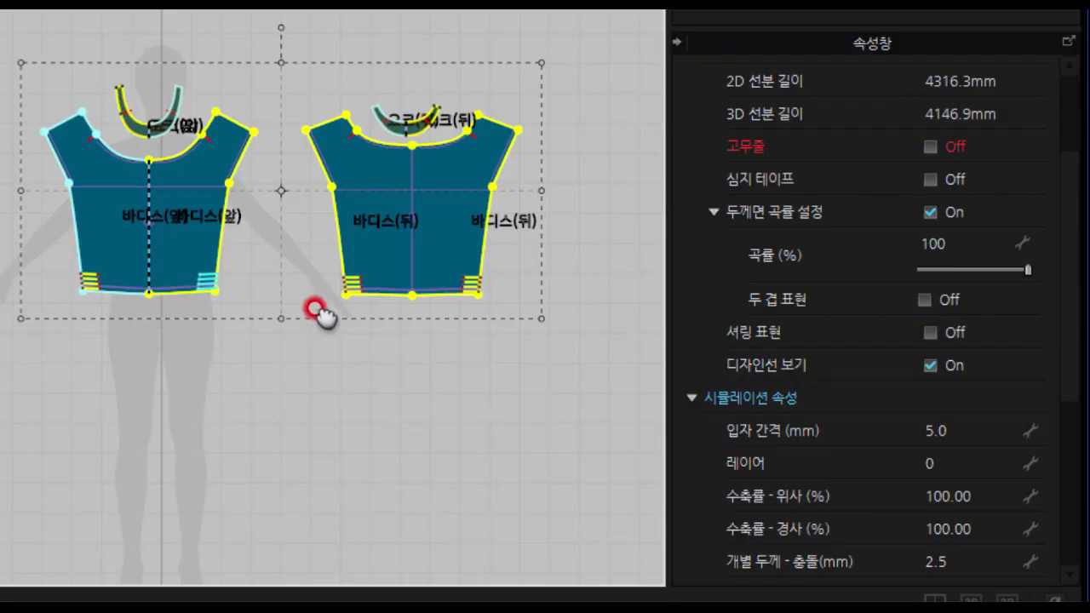
pyautogui.moveTo(315, 307); pyautogui.dragTo(316, 320, button='middle')
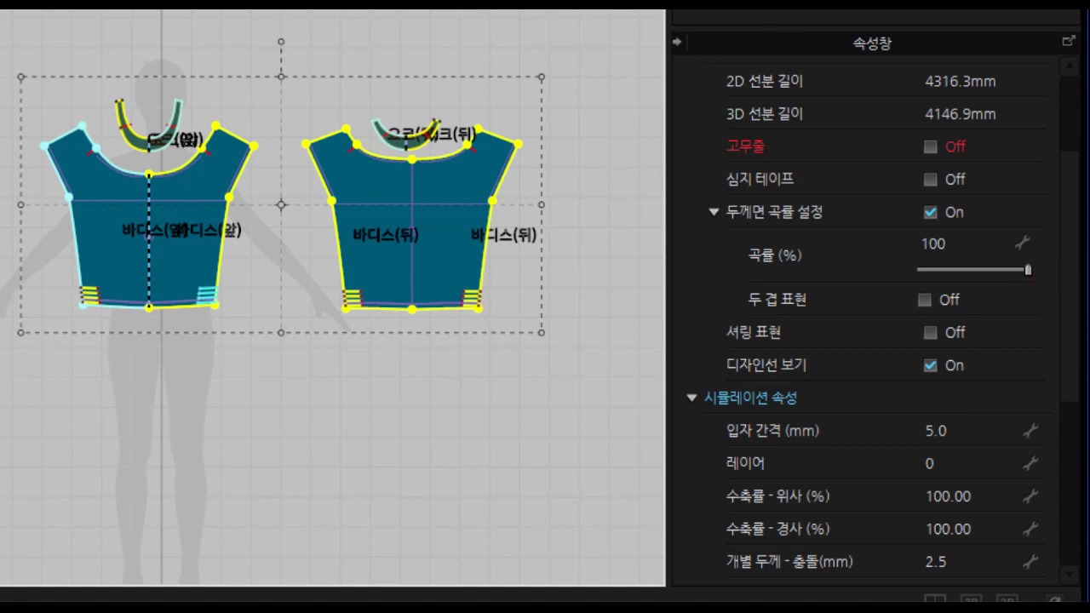
pyautogui.click(267, 506)
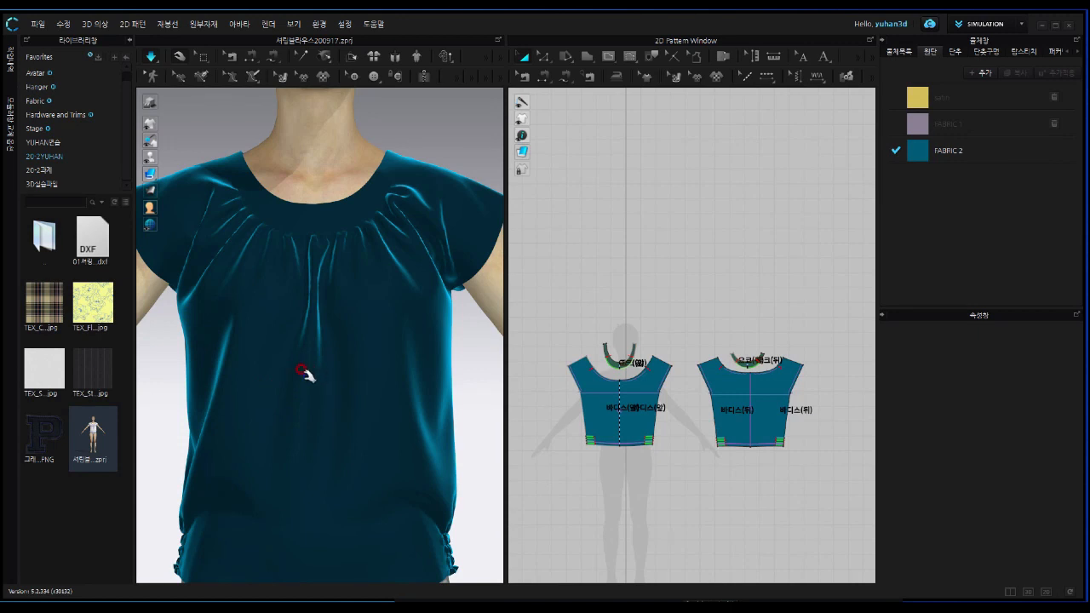
# Inspect the neckline gathers and drape on the 3D blouse and stop the simulation
pyautogui.scroll(1, 322, 350)
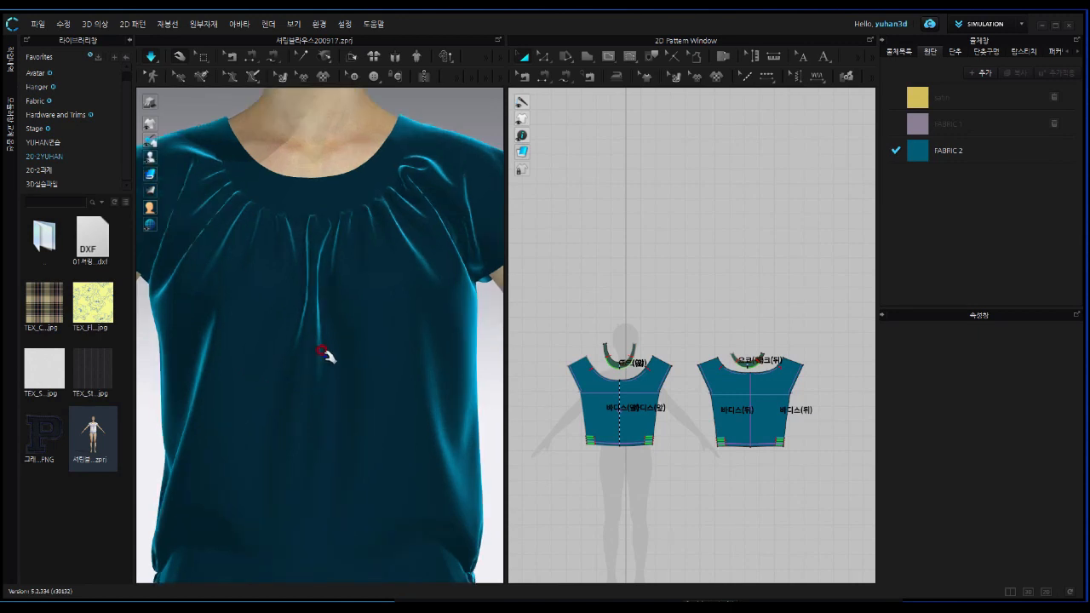
pyautogui.scroll(-1, 330, 359)
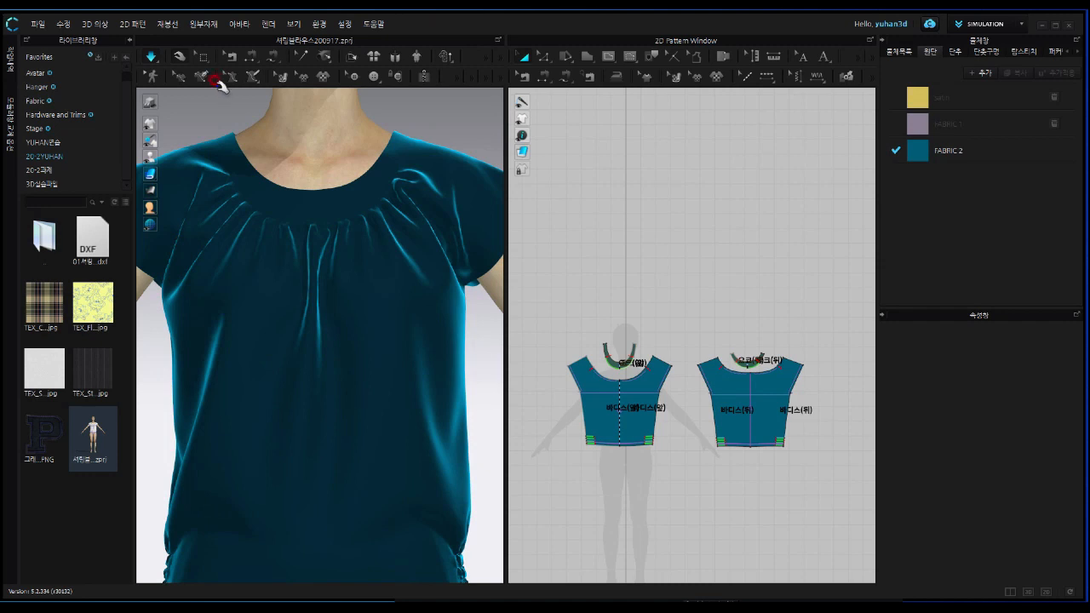
pyautogui.click(153, 57)
pyautogui.click(160, 101)
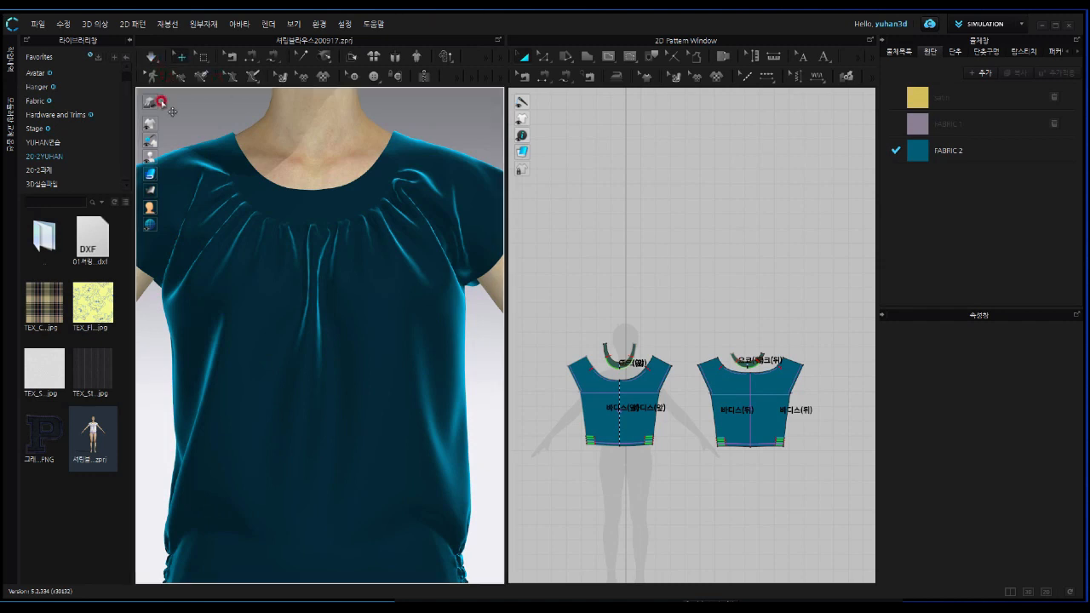